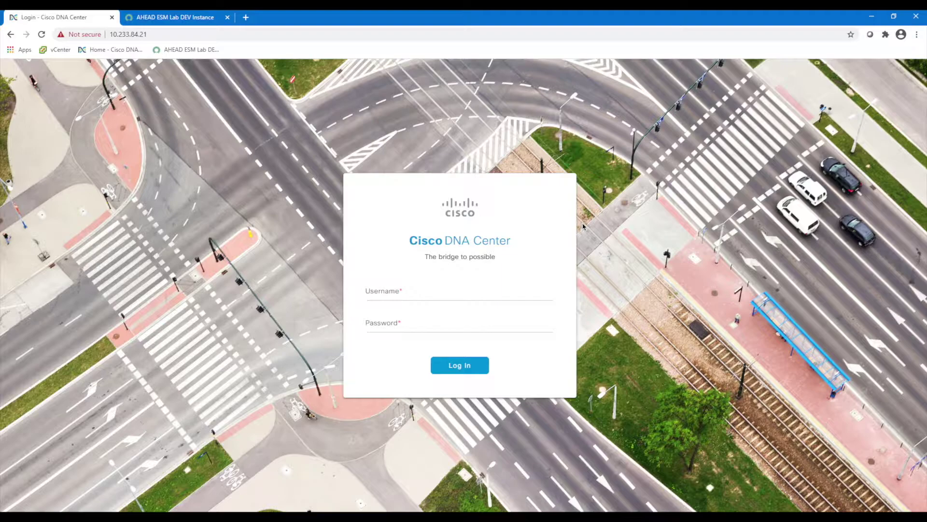
Step: Sign in to Cisco DNA Center with the user's username and password
{"action": "left_click", "coordinate": [473, 297]}
{"action": "type", "text": "s"}
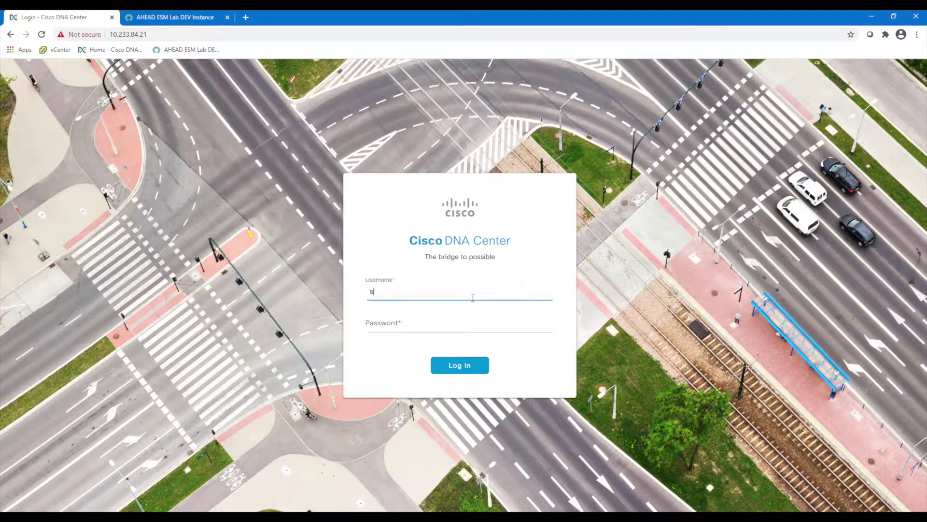
{"action": "type", "text": "honey"}
{"action": "key", "text": "Tab"}
{"action": "type", "text": "**********"}
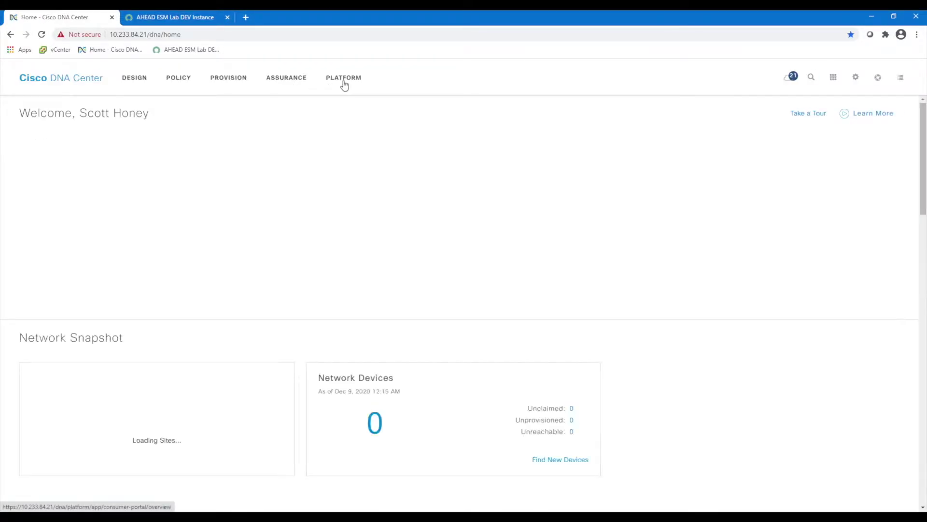
Step: Filter the Platform > Manage > Bundles list by 'Now' to show the three ServiceNow bundles
{"action": "left_click", "coordinate": [344, 82]}
{"action": "left_click", "coordinate": [91, 110]}
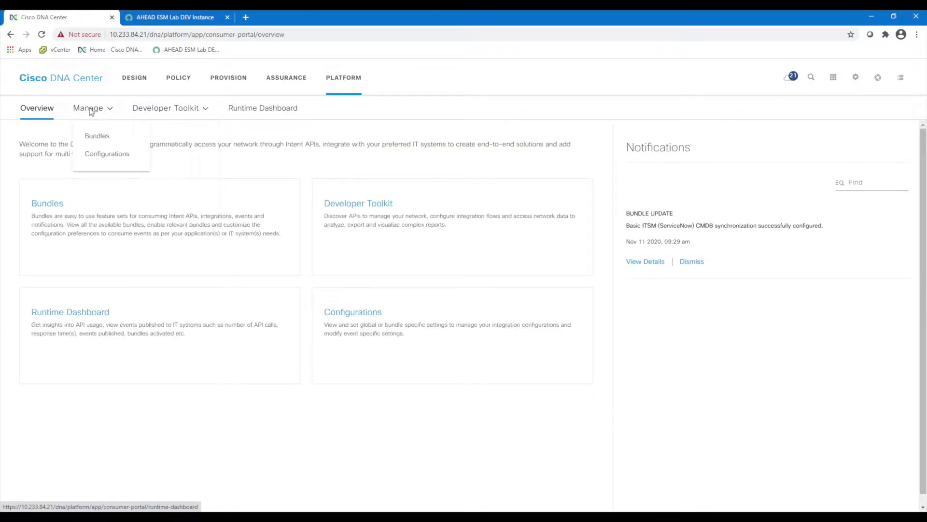
{"action": "left_click", "coordinate": [95, 134]}
{"action": "left_click", "coordinate": [869, 172]}
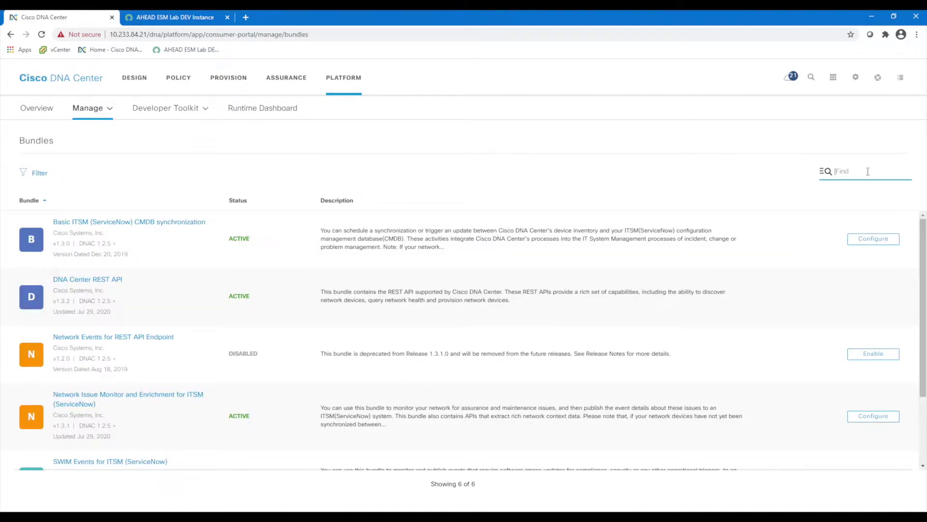
{"action": "type", "text": "Now"}
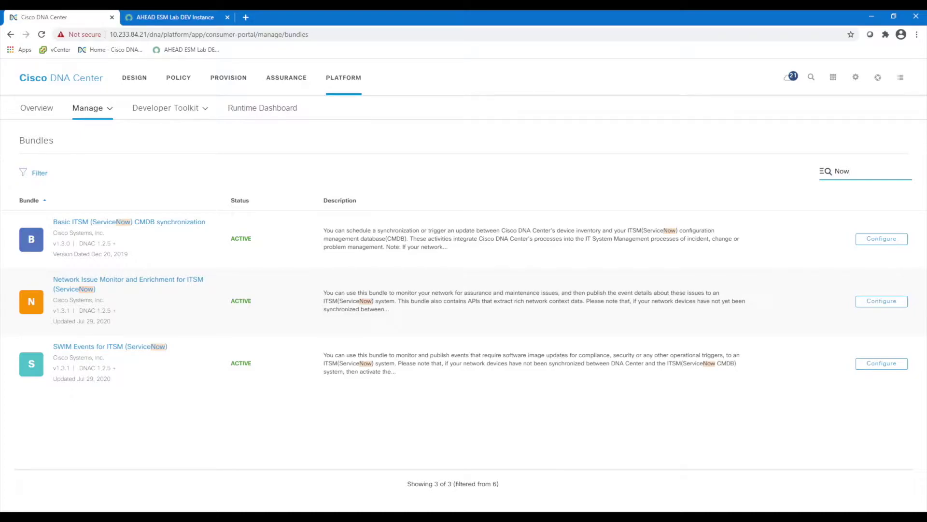
Step: Open 401-mgmt-a.aheadaviation.local from the Provision device inventory
{"action": "left_click", "coordinate": [229, 81]}
{"action": "mouse_move", "coordinate": [46, 110]}
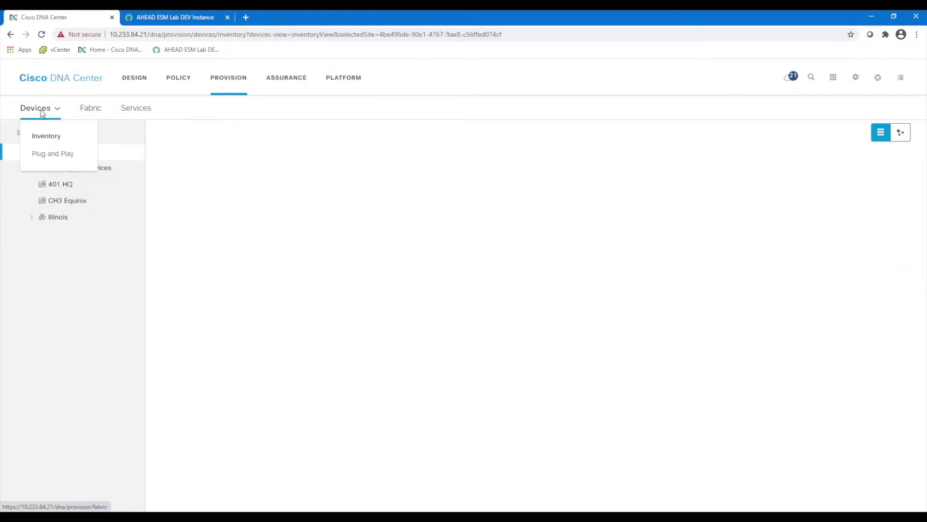
{"action": "left_click", "coordinate": [53, 144]}
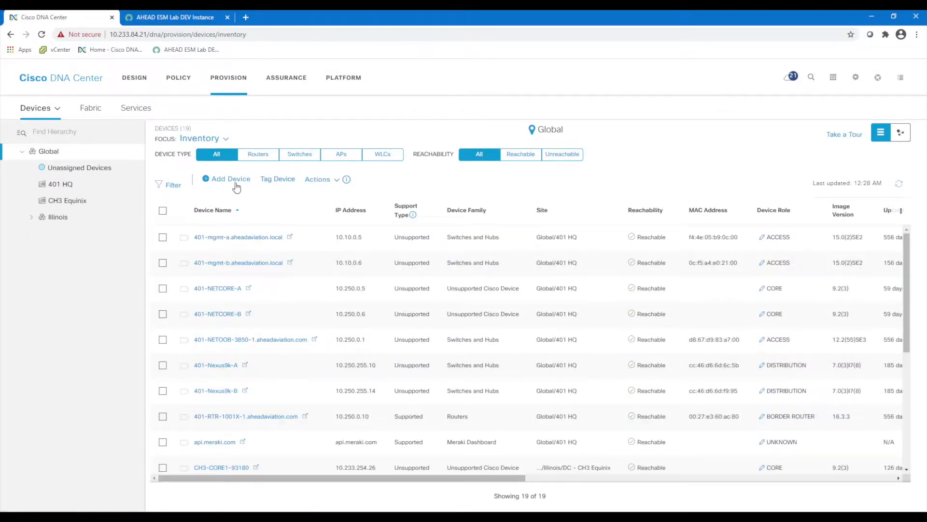
{"action": "left_click", "coordinate": [238, 240]}
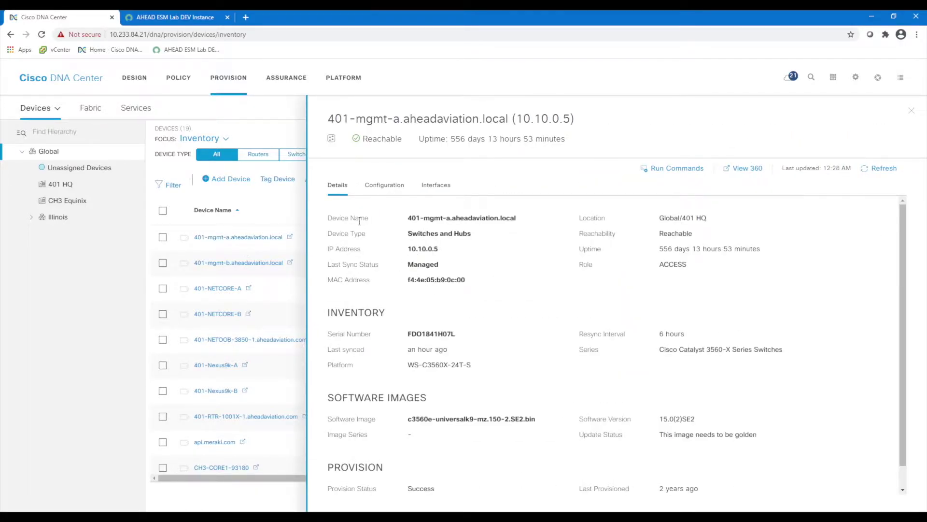
Step: Review the device's serial number and software image, then its configuration and interface list
{"action": "left_click_drag", "start_coordinate": [359, 221], "coordinate": [376, 281]}
{"action": "left_click", "coordinate": [376, 282]}
{"action": "left_click_drag", "start_coordinate": [411, 335], "coordinate": [456, 335]}
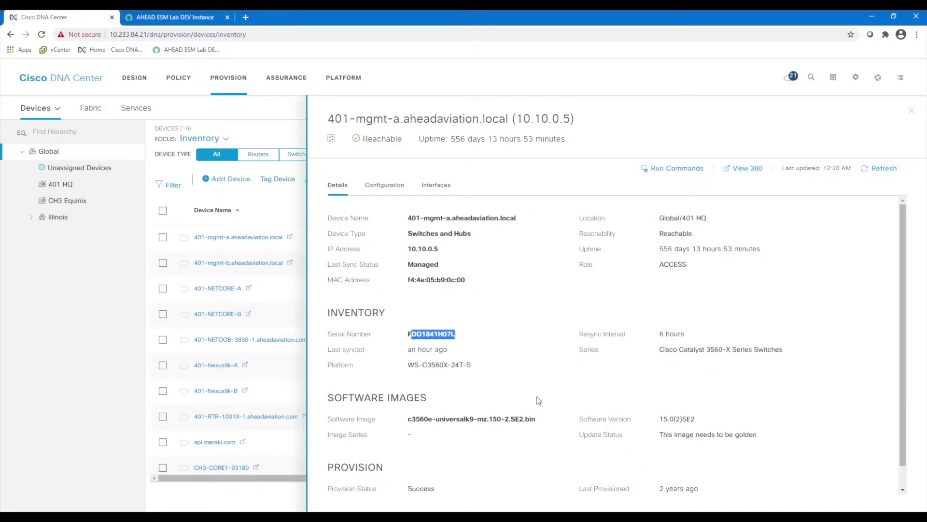
{"action": "left_click_drag", "start_coordinate": [416, 419], "coordinate": [515, 419]}
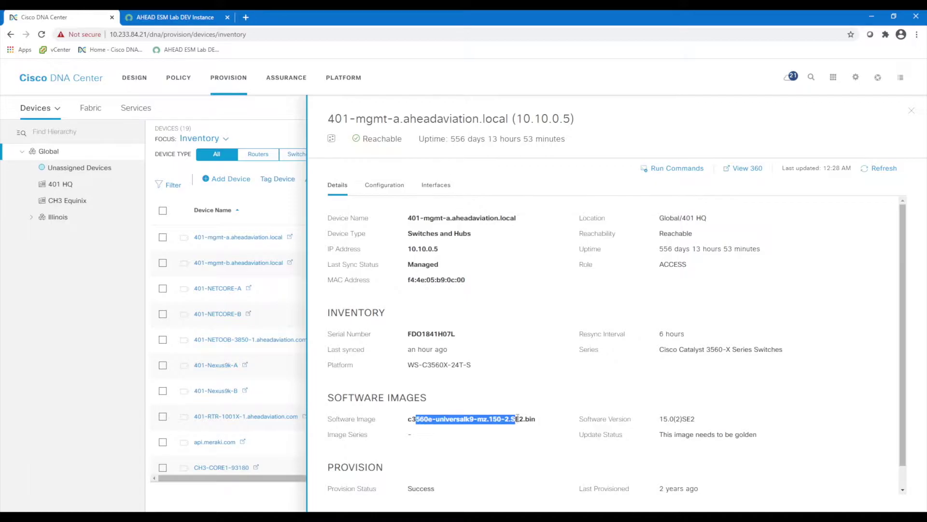
{"action": "left_click", "coordinate": [379, 194]}
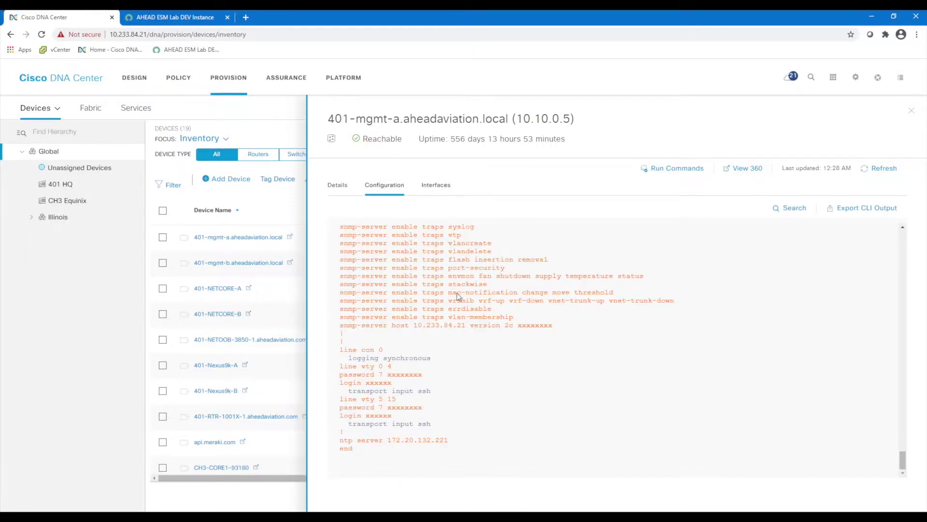
{"action": "left_click", "coordinate": [437, 189]}
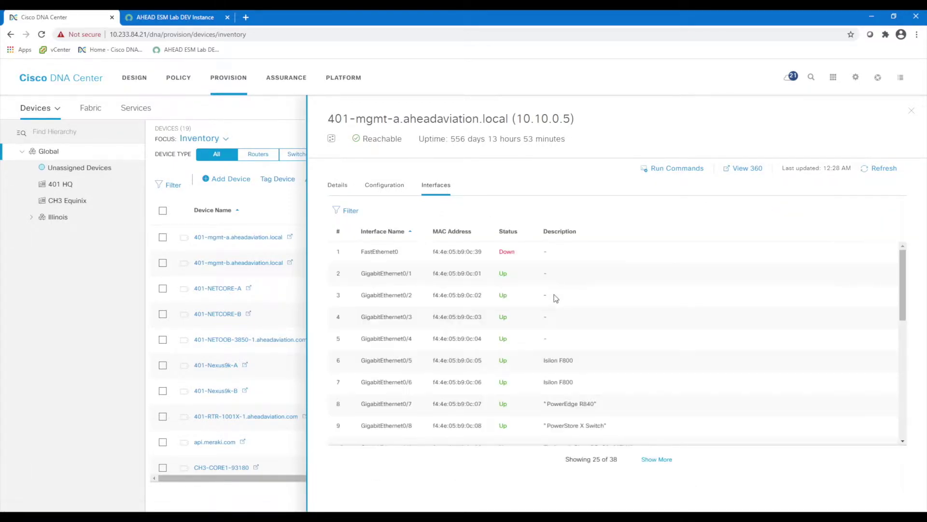
{"action": "scroll", "coordinate": [516, 320], "scroll_direction": "down", "scroll_amount": 5}
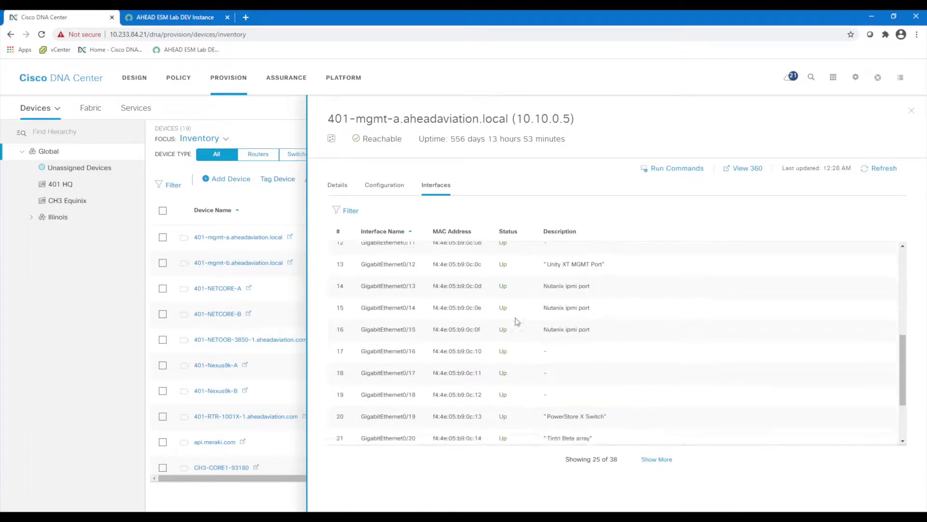
{"action": "scroll", "coordinate": [516, 321], "scroll_direction": "down", "scroll_amount": 2}
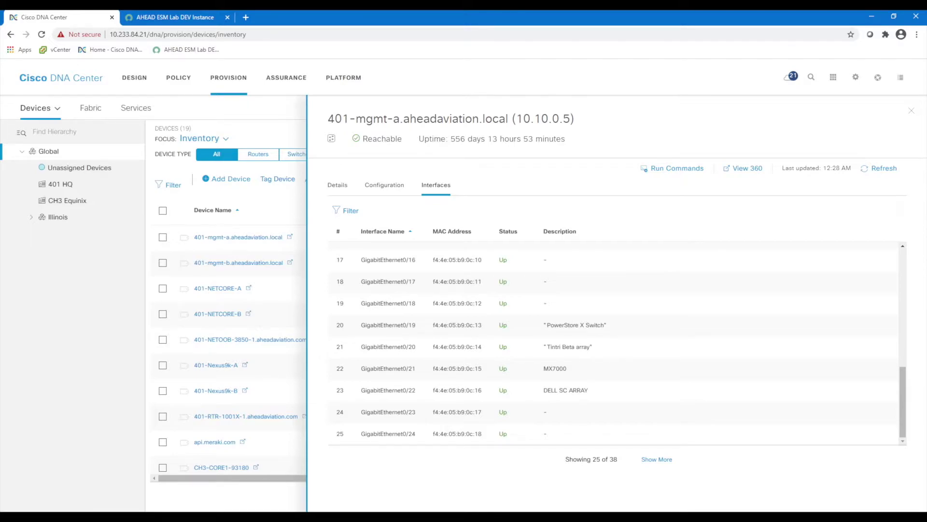
Step: Open the 'High input/output error on Router interfaces' issue from Assurance's Open Issues dashboard
{"action": "left_click", "coordinate": [291, 83]}
{"action": "mouse_move", "coordinate": [44, 116]}
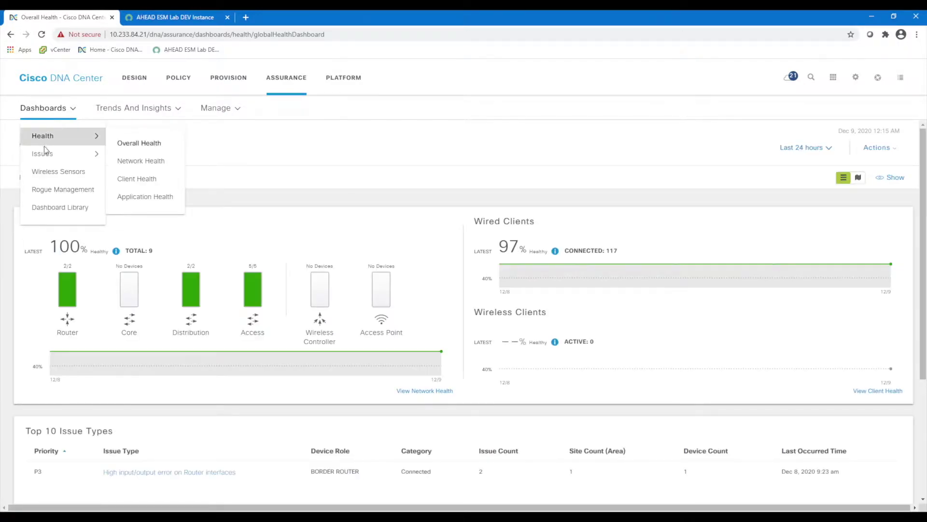
{"action": "mouse_move", "coordinate": [72, 154]}
{"action": "left_click", "coordinate": [133, 164]}
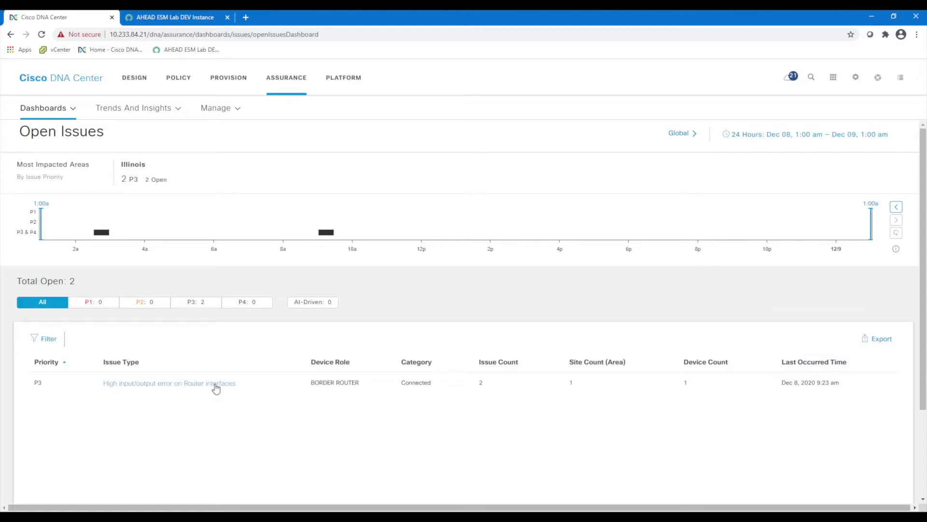
{"action": "left_click", "coordinate": [216, 384]}
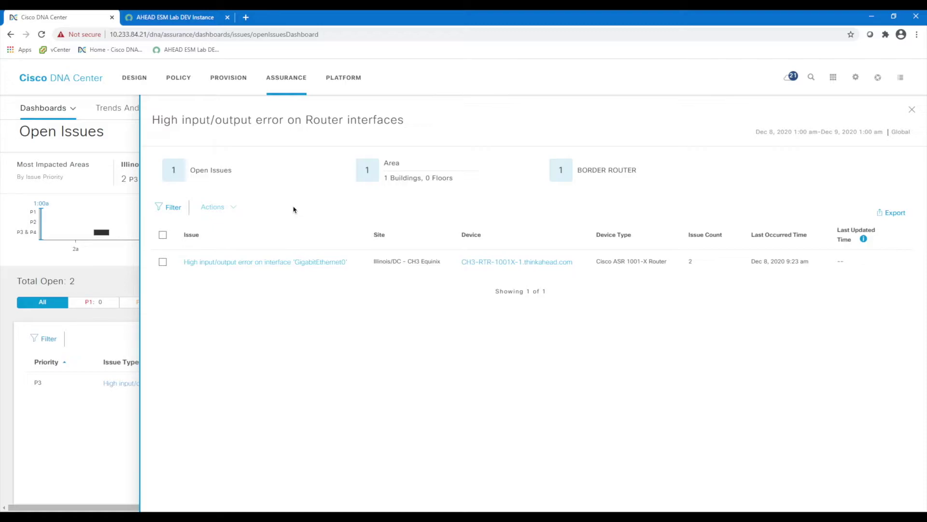
Step: Sign in to ServiceNow and open the 401-mgmt-a.aheadaviation.local record from Switches
{"action": "left_click", "coordinate": [169, 18]}
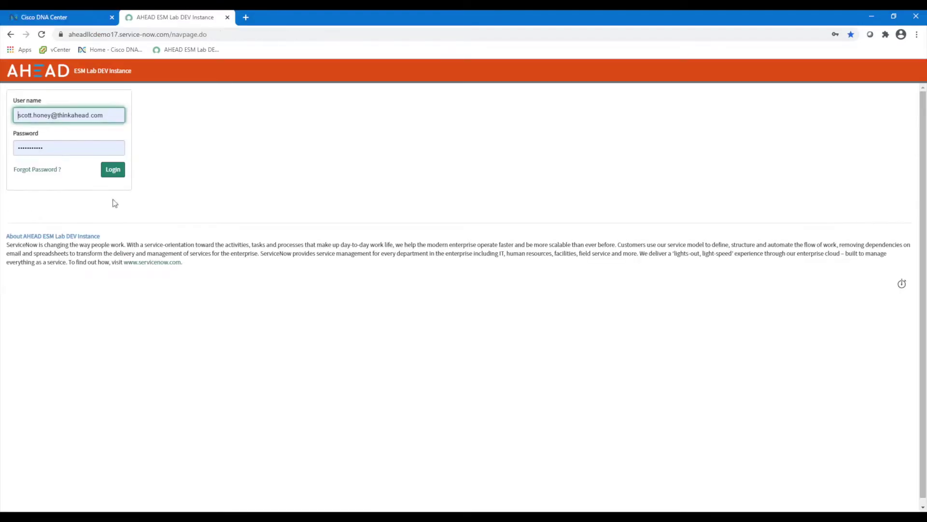
{"action": "left_click", "coordinate": [118, 173]}
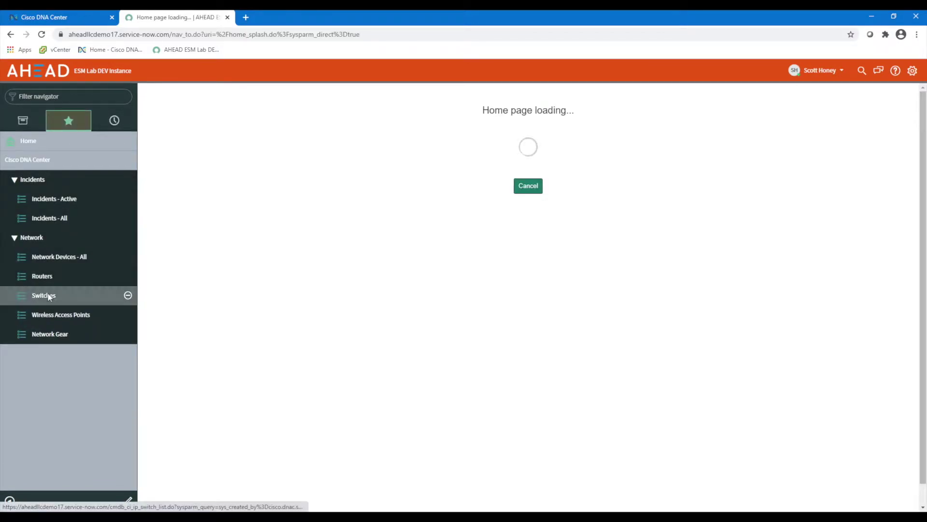
{"action": "left_click", "coordinate": [51, 296]}
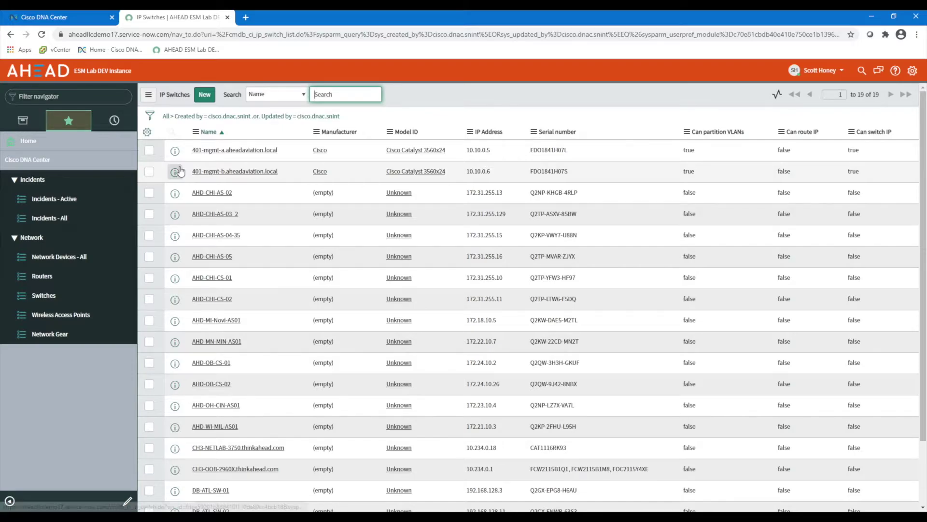
{"action": "left_click", "coordinate": [246, 152]}
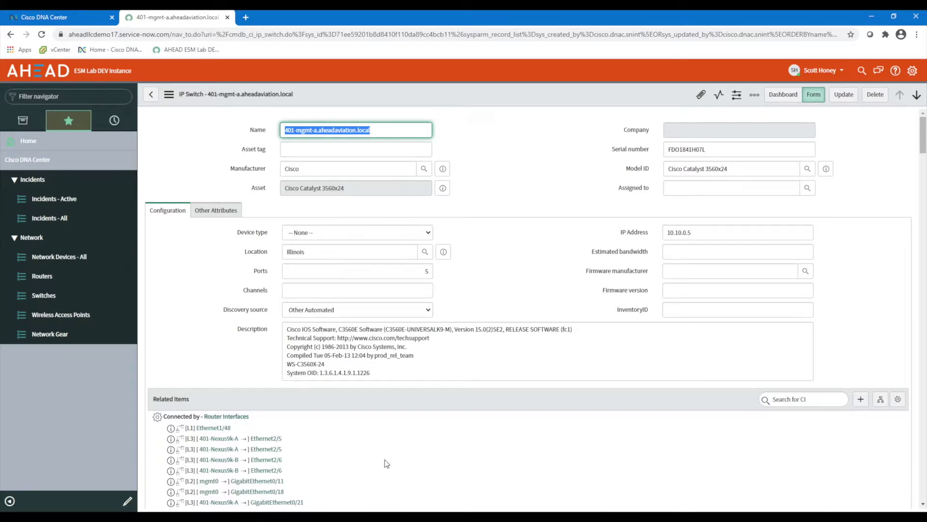
{"action": "scroll", "coordinate": [385, 463], "scroll_direction": "down", "scroll_amount": 9}
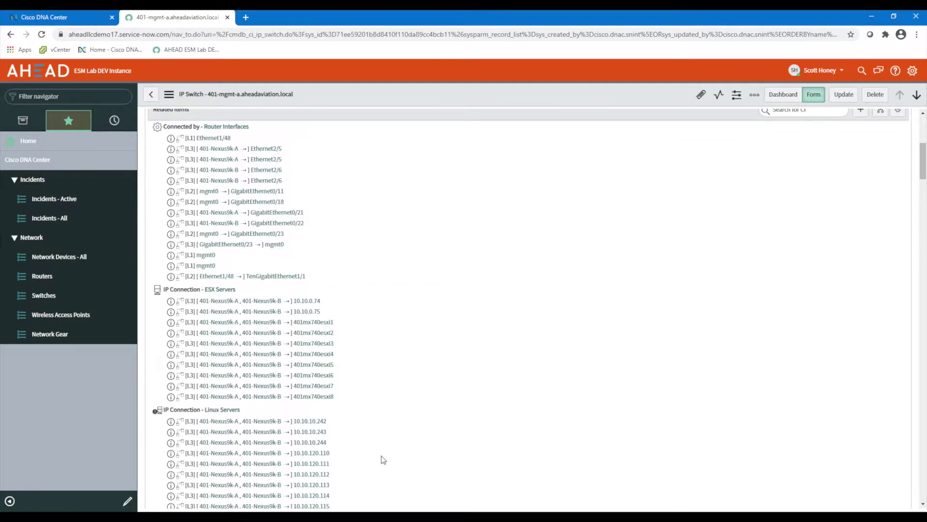
{"action": "scroll", "coordinate": [385, 415], "scroll_direction": "down", "scroll_amount": 15}
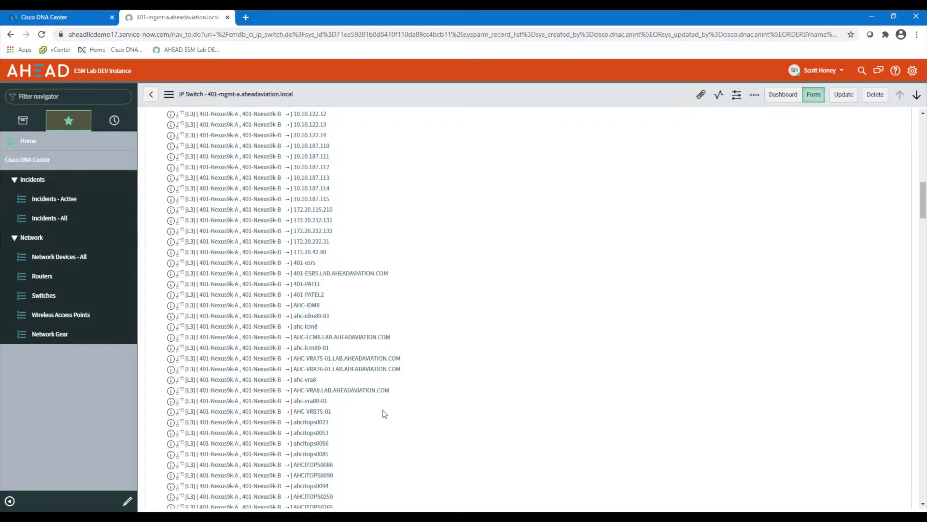
{"action": "scroll", "coordinate": [381, 411], "scroll_direction": "down", "scroll_amount": 15}
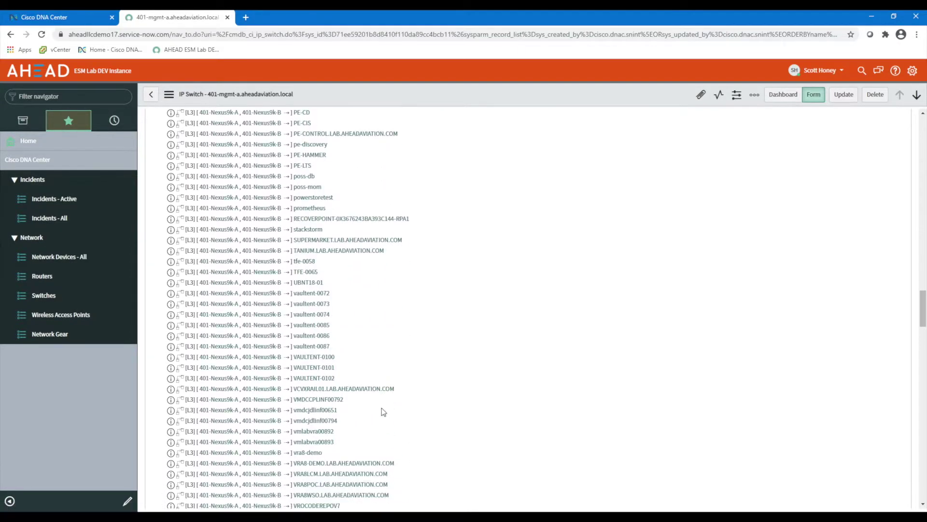
{"action": "scroll", "coordinate": [372, 415], "scroll_direction": "up", "scroll_amount": 2}
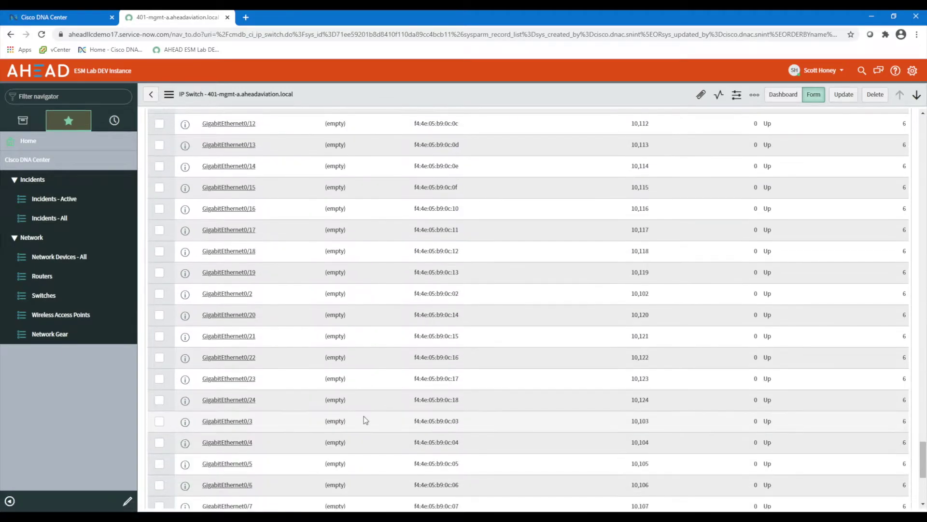
{"action": "scroll", "coordinate": [363, 418], "scroll_direction": "up", "scroll_amount": 6}
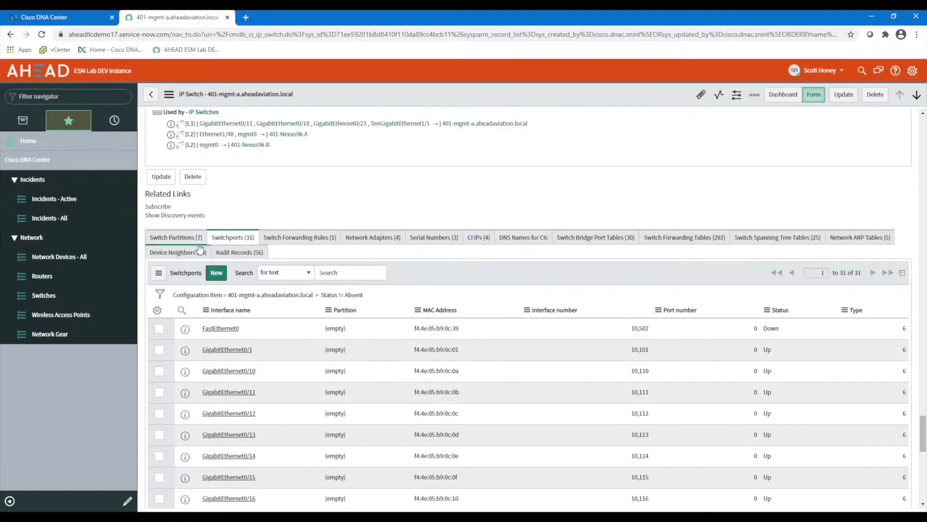
{"action": "left_click", "coordinate": [176, 238]}
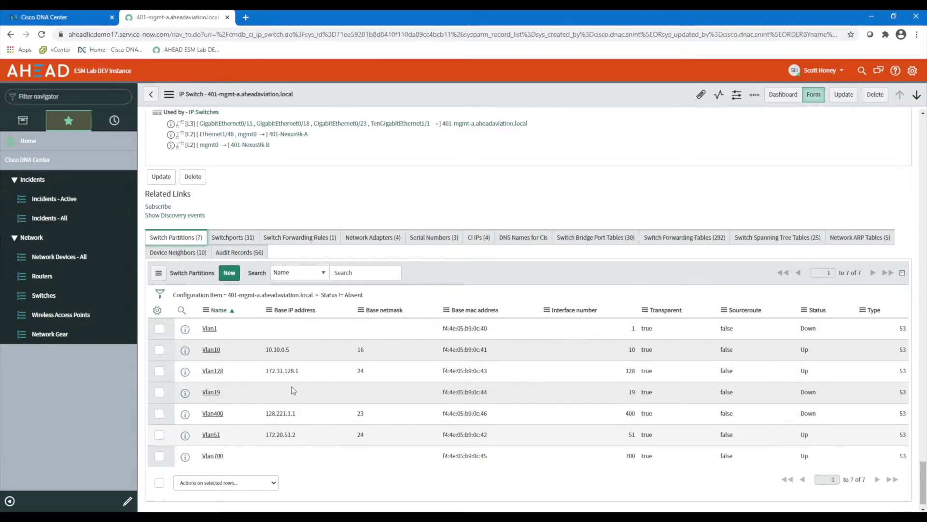
{"action": "left_click", "coordinate": [237, 239]}
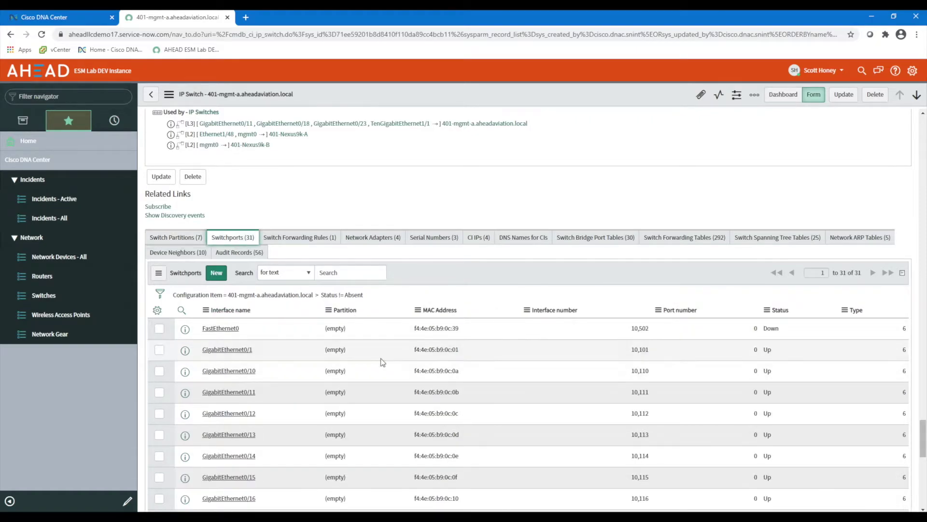
{"action": "scroll", "coordinate": [391, 360], "scroll_direction": "down", "scroll_amount": 1}
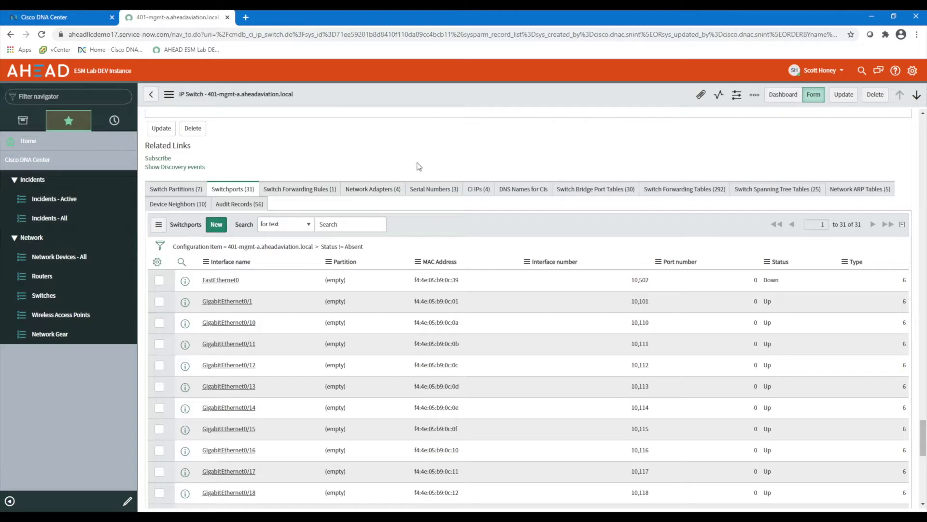
Step: Open incident INC0018812 from active incidents and assign it to the engineer
{"action": "left_click", "coordinate": [68, 203]}
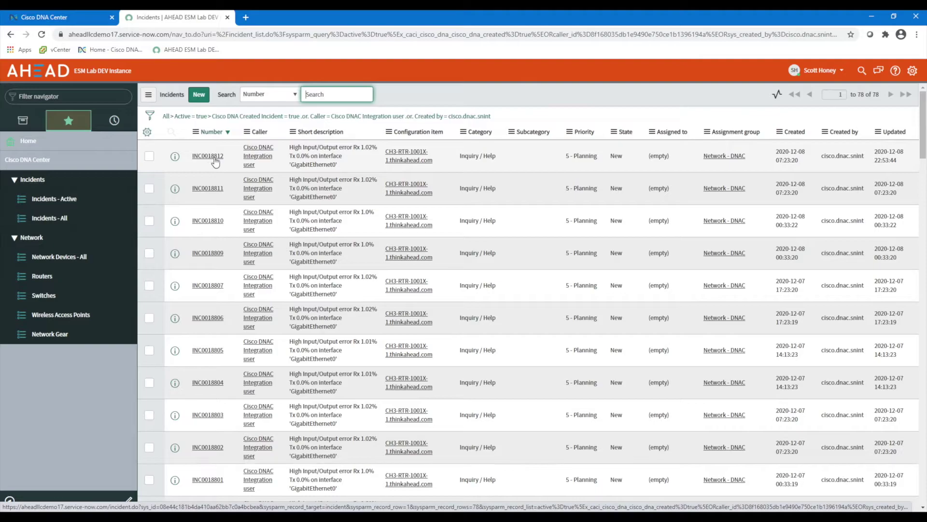
{"action": "left_click", "coordinate": [216, 158]}
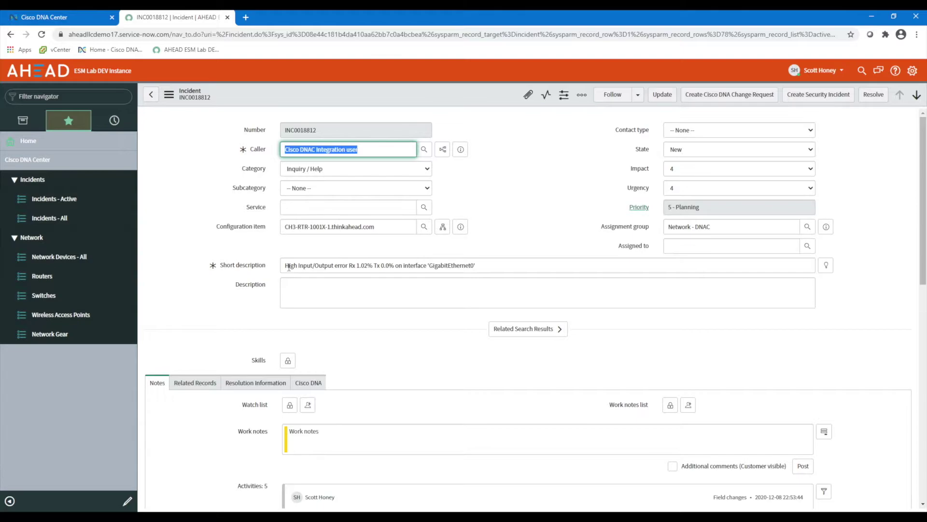
{"action": "left_click", "coordinate": [759, 246]}
{"action": "type", "text": "scott"}
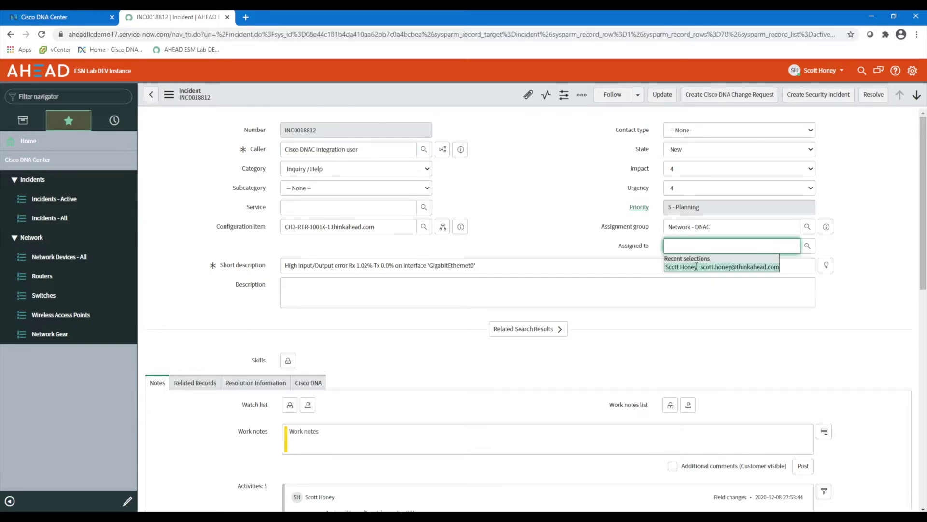
{"action": "left_click", "coordinate": [723, 269]}
Step: Set INC0018812 to In Progress, save it, and reopen it to view its Cisco DNA details
{"action": "left_click", "coordinate": [684, 151]}
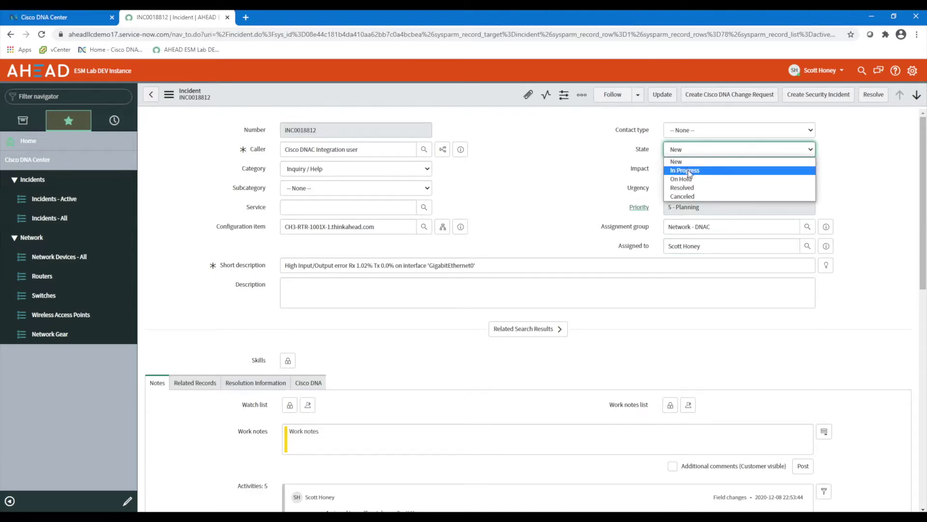
{"action": "left_click", "coordinate": [689, 170]}
{"action": "left_click", "coordinate": [663, 95]}
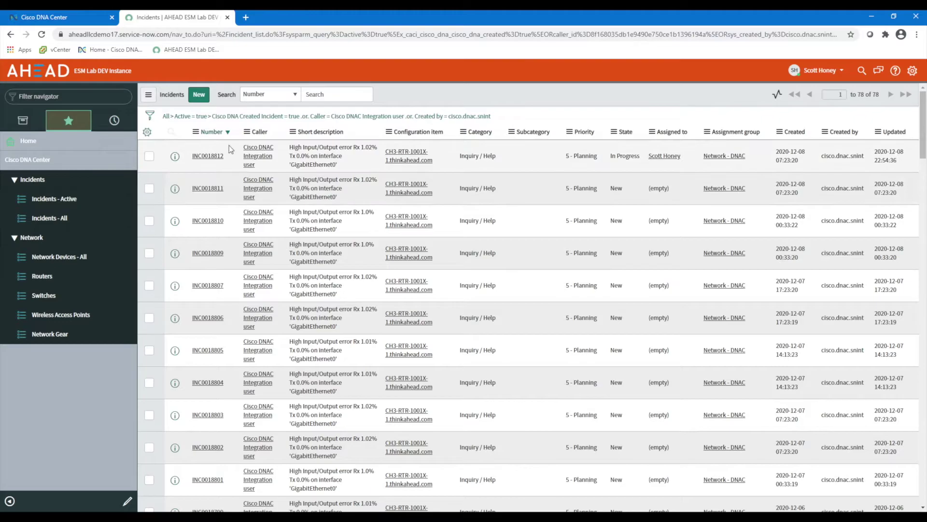
{"action": "left_click", "coordinate": [216, 157]}
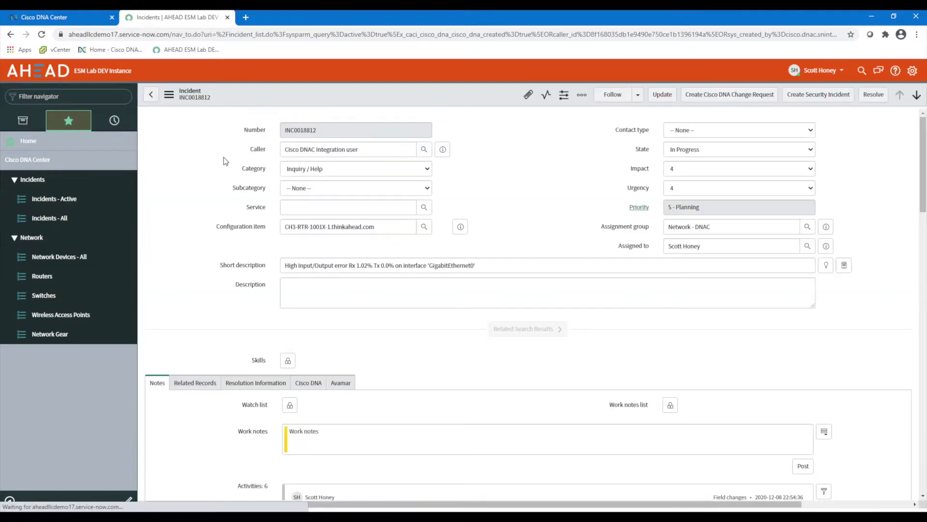
{"action": "left_click", "coordinate": [308, 384]}
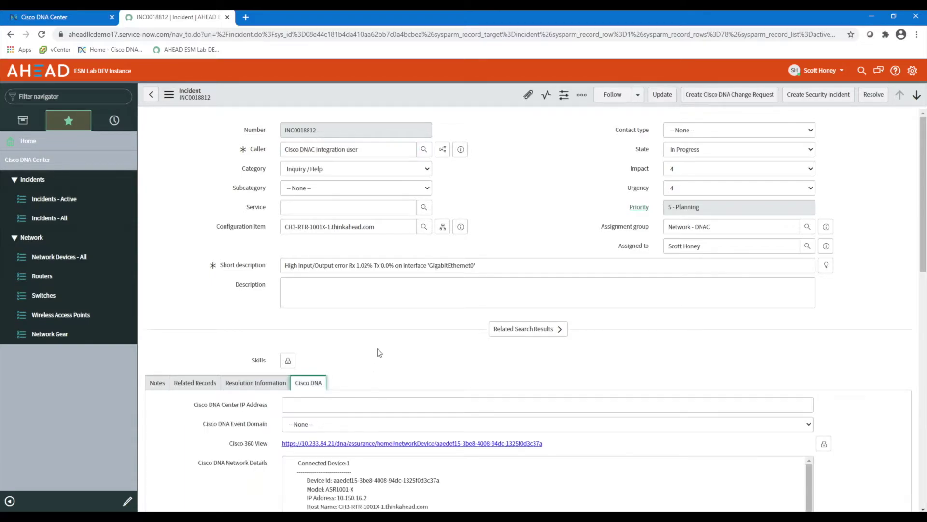
{"action": "scroll", "coordinate": [380, 339], "scroll_direction": "down", "scroll_amount": 8}
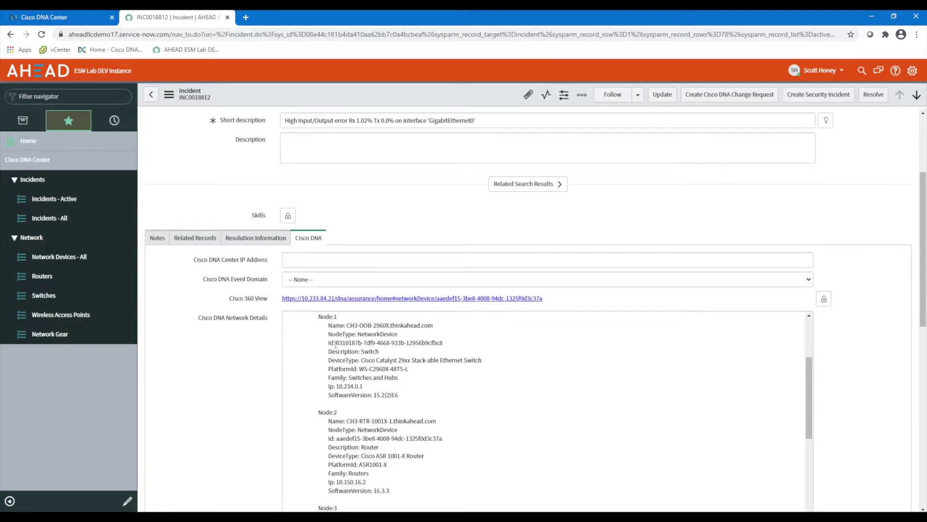
{"action": "left_click_drag", "start_coordinate": [341, 422], "coordinate": [450, 425]}
{"action": "left_click", "coordinate": [450, 426]}
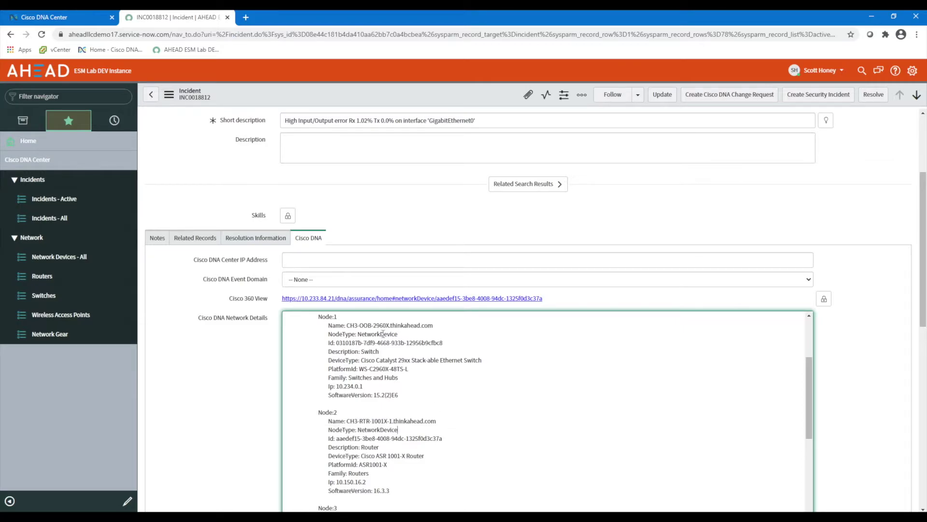
{"action": "left_click_drag", "start_coordinate": [339, 328], "coordinate": [415, 327]}
{"action": "left_click", "coordinate": [402, 426]}
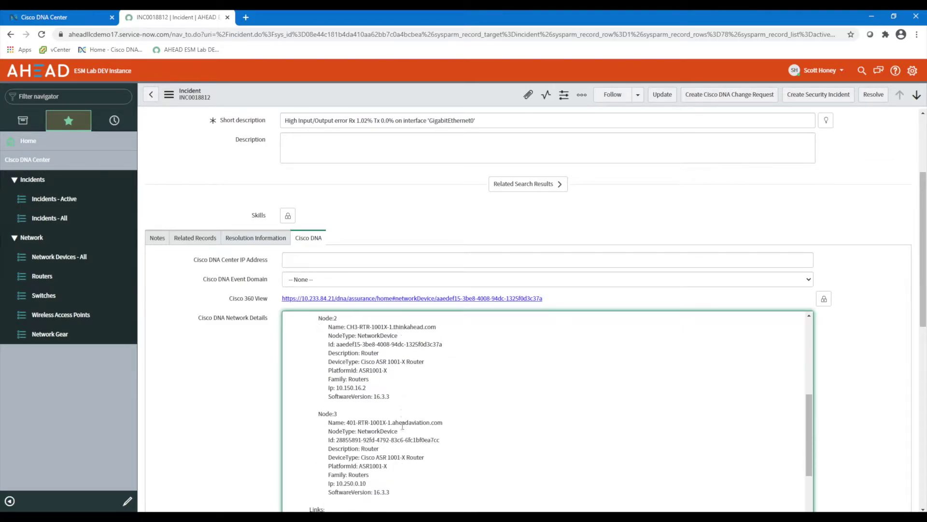
{"action": "scroll", "coordinate": [400, 425], "scroll_direction": "down", "scroll_amount": 2}
{"action": "scroll", "coordinate": [400, 425], "scroll_direction": "down", "scroll_amount": 3}
{"action": "left_click_drag", "start_coordinate": [344, 330], "coordinate": [403, 330]}
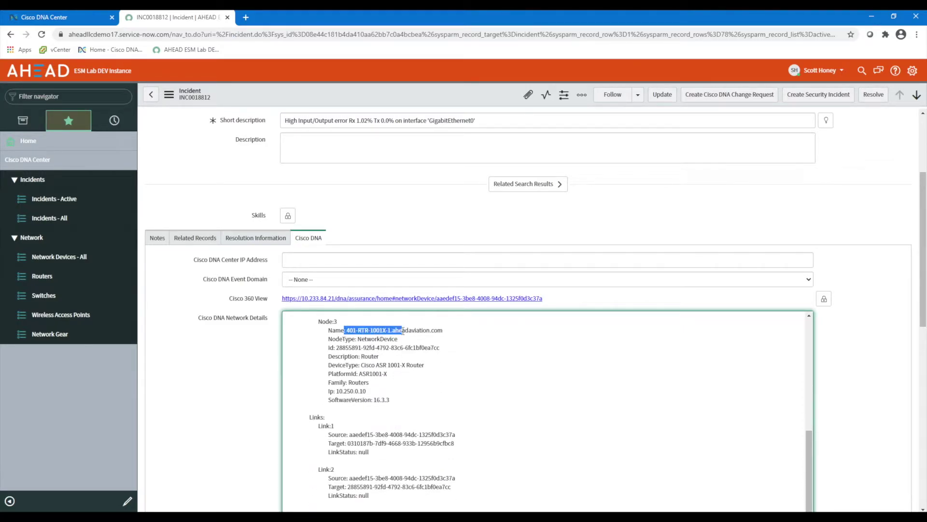
{"action": "left_click", "coordinate": [365, 416]}
{"action": "left_click_drag", "start_coordinate": [316, 409], "coordinate": [407, 493]}
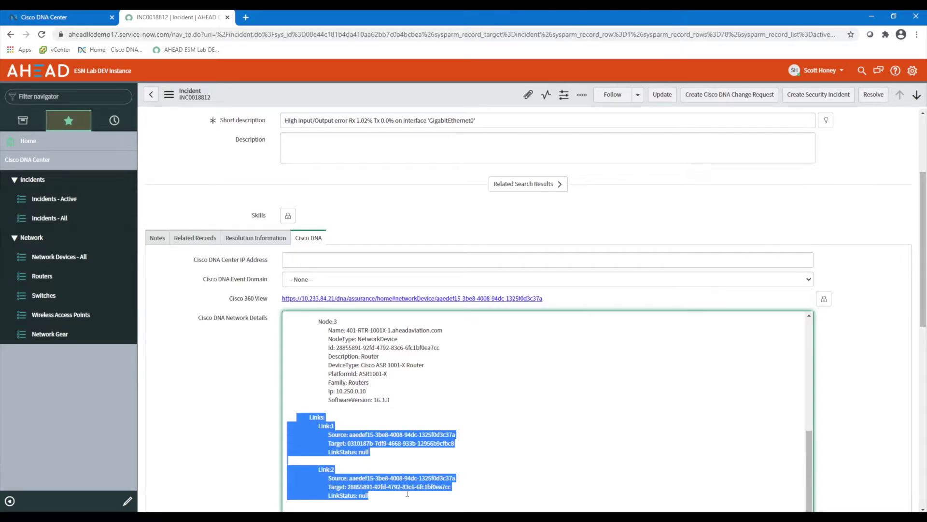
{"action": "scroll", "coordinate": [402, 453], "scroll_direction": "down", "scroll_amount": 1}
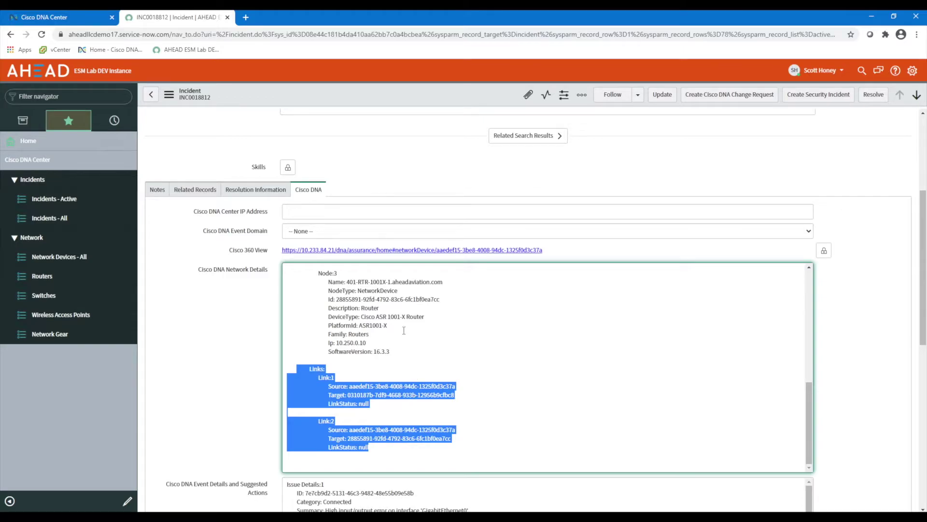
{"action": "scroll", "coordinate": [227, 316], "scroll_direction": "down", "scroll_amount": 3}
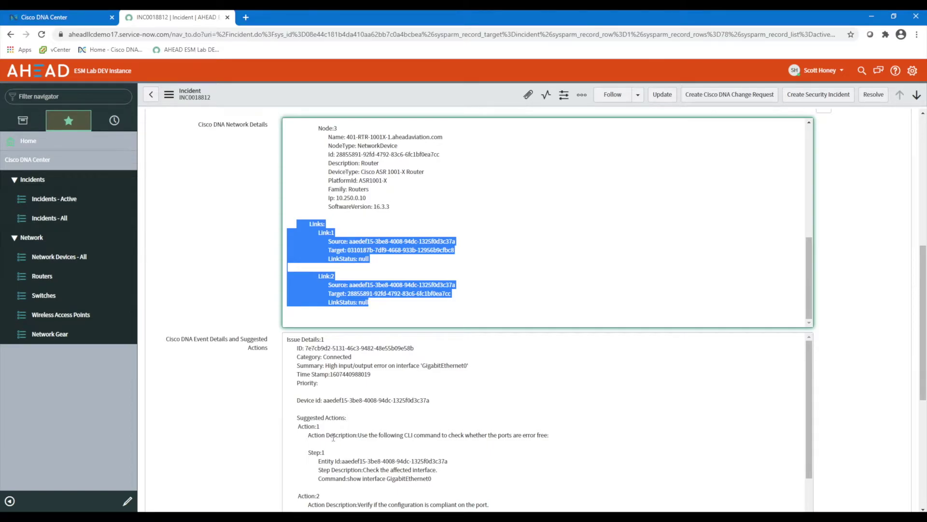
{"action": "left_click_drag", "start_coordinate": [334, 435], "coordinate": [549, 435]}
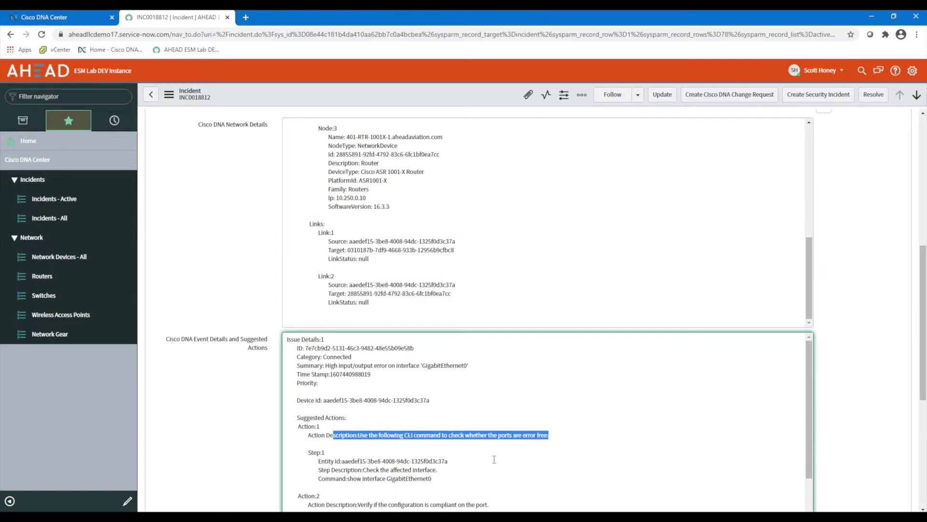
{"action": "scroll", "coordinate": [494, 460], "scroll_direction": "down", "scroll_amount": 3}
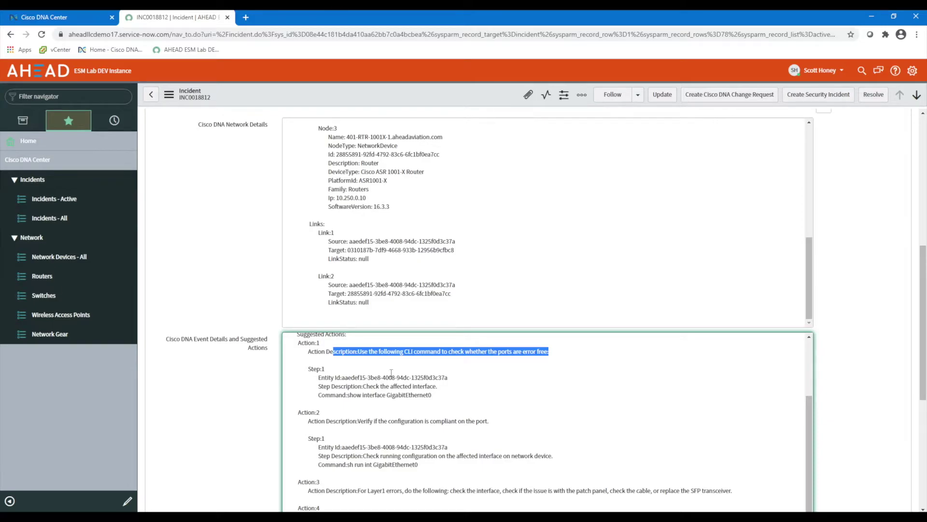
{"action": "left_click_drag", "start_coordinate": [348, 421], "coordinate": [454, 481]}
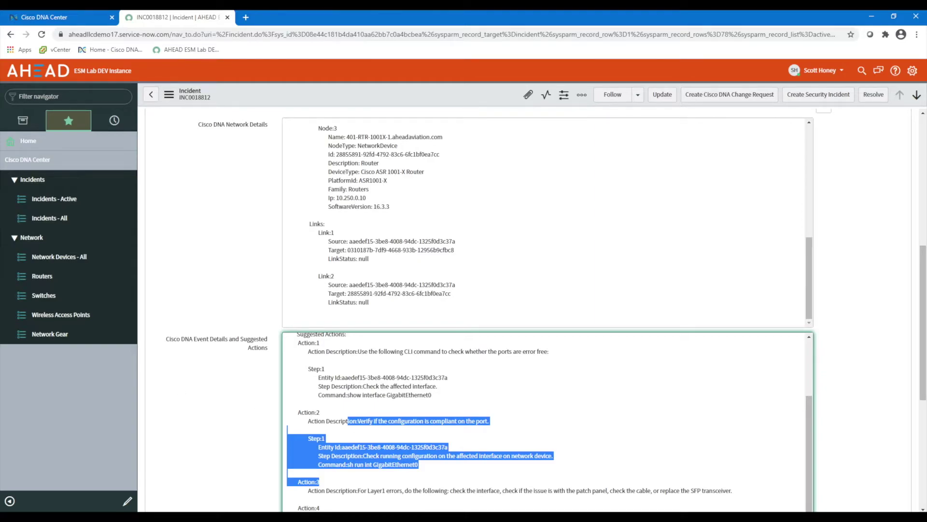
{"action": "scroll", "coordinate": [507, 392], "scroll_direction": "down", "scroll_amount": 3}
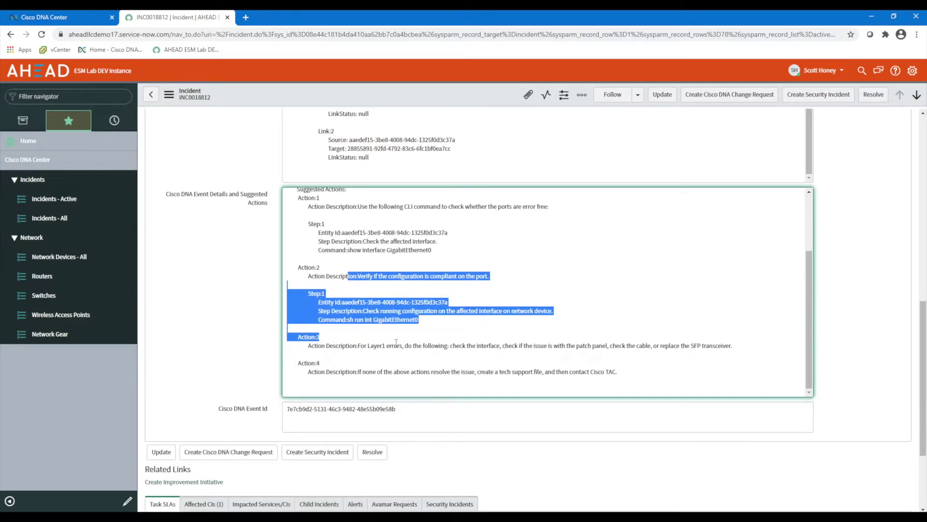
{"action": "left_click_drag", "start_coordinate": [356, 347], "coordinate": [461, 345]}
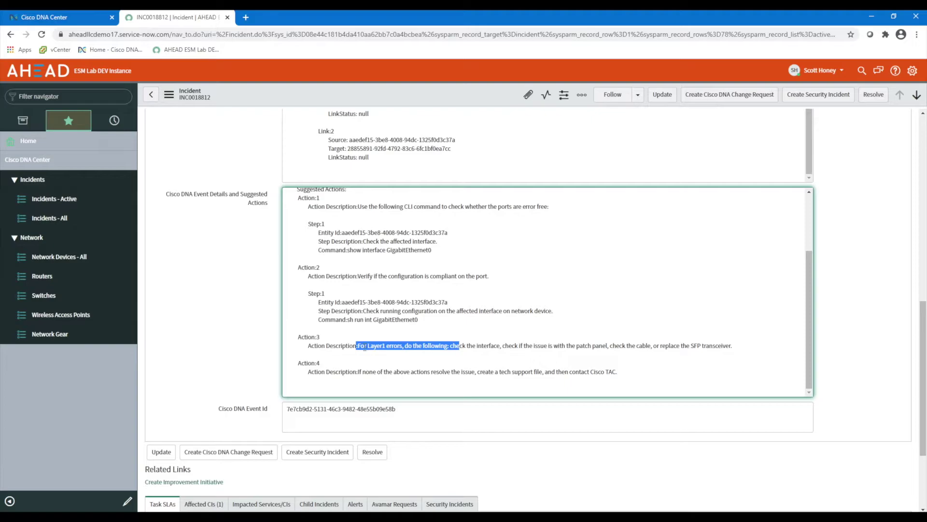
{"action": "left_click_drag", "start_coordinate": [404, 346], "coordinate": [661, 352]}
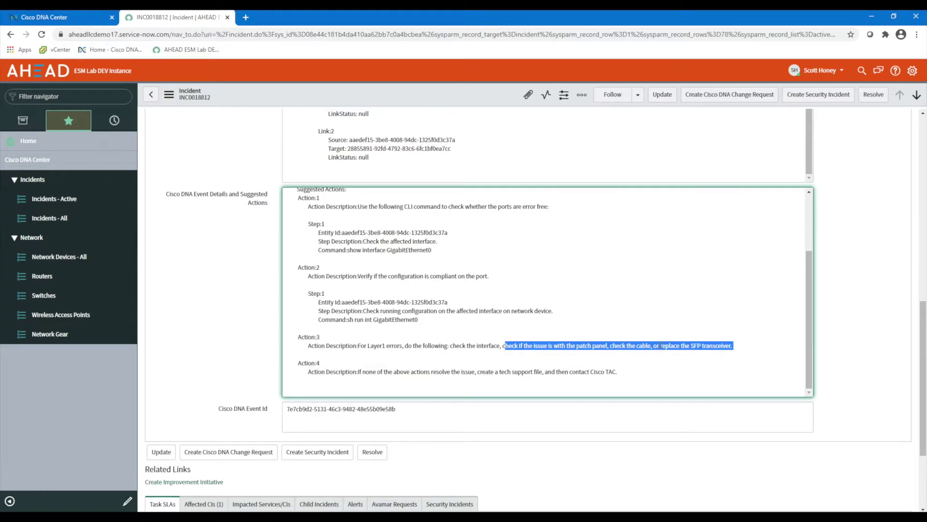
{"action": "left_click", "coordinate": [744, 346]}
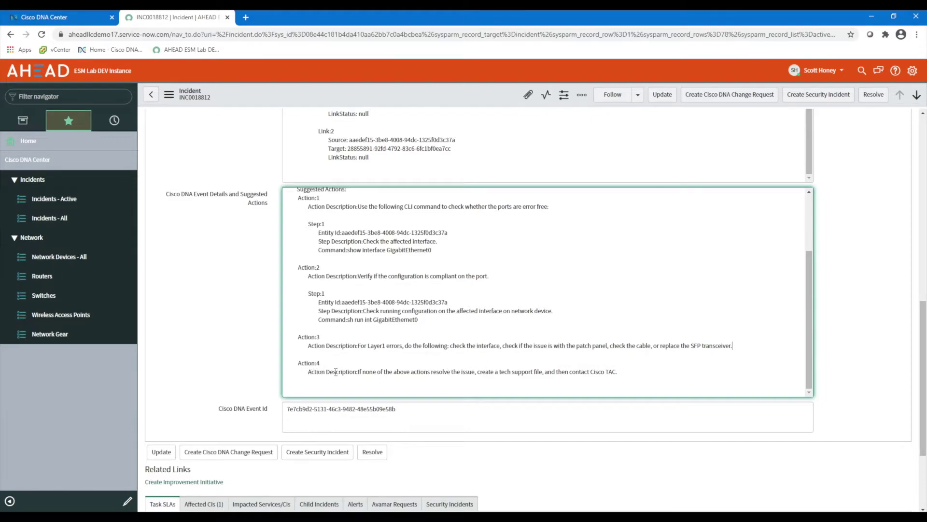
{"action": "left_click_drag", "start_coordinate": [477, 371], "coordinate": [352, 373]}
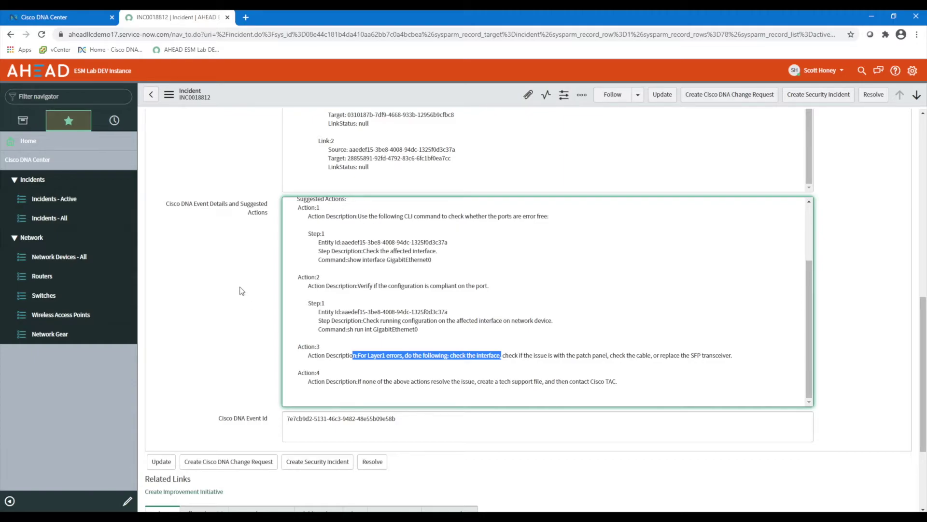
{"action": "scroll", "coordinate": [221, 295], "scroll_direction": "up", "scroll_amount": 10}
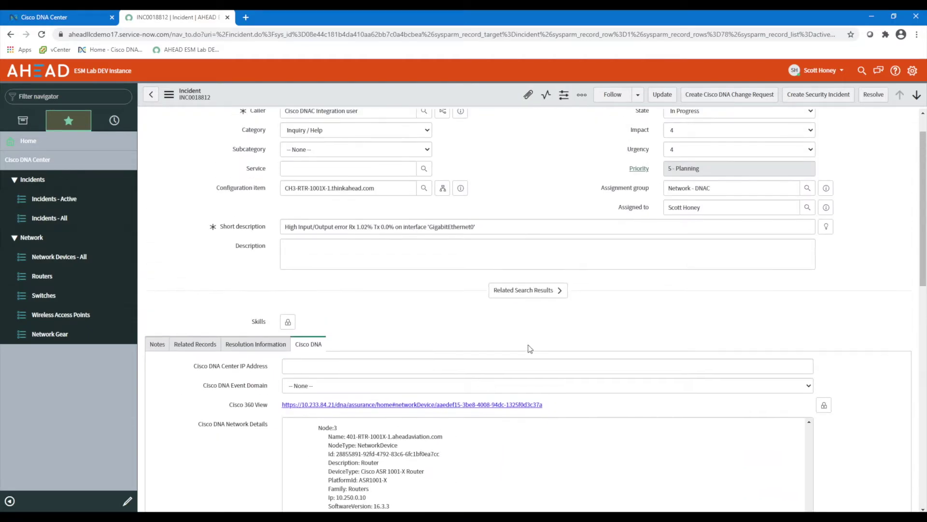
Step: Open Device 360 for CH3-RTR-1001X-1.thinkahead.com and inspect its health at 9:10 am
{"action": "left_click", "coordinate": [502, 406]}
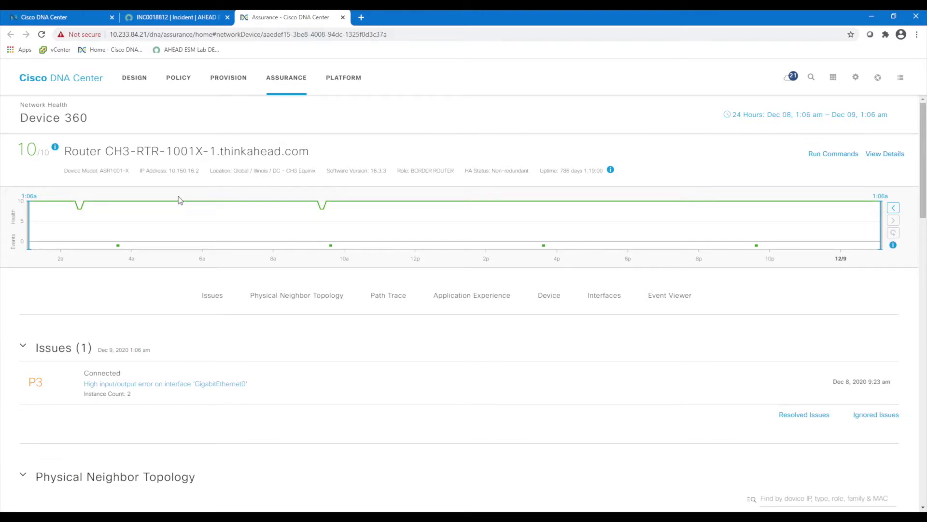
{"action": "left_click", "coordinate": [210, 207]}
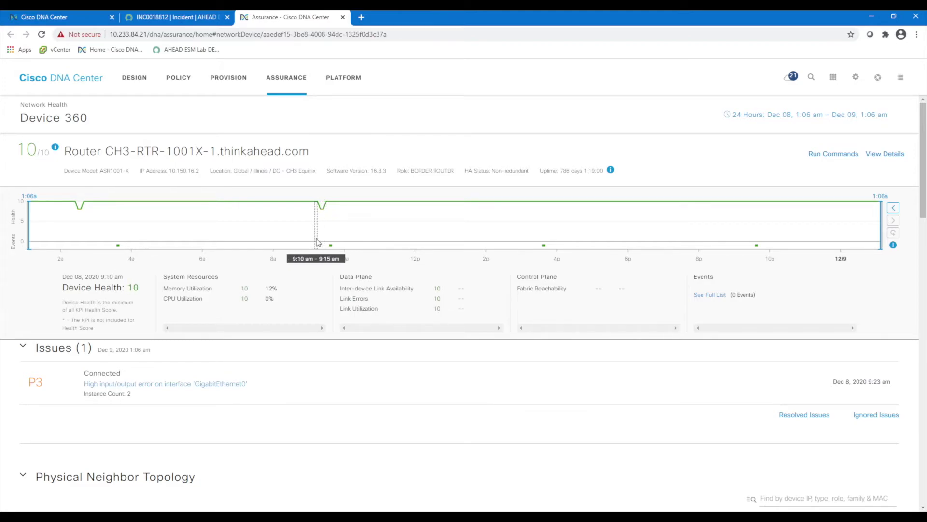
{"action": "scroll", "coordinate": [165, 332], "scroll_direction": "down", "scroll_amount": 1}
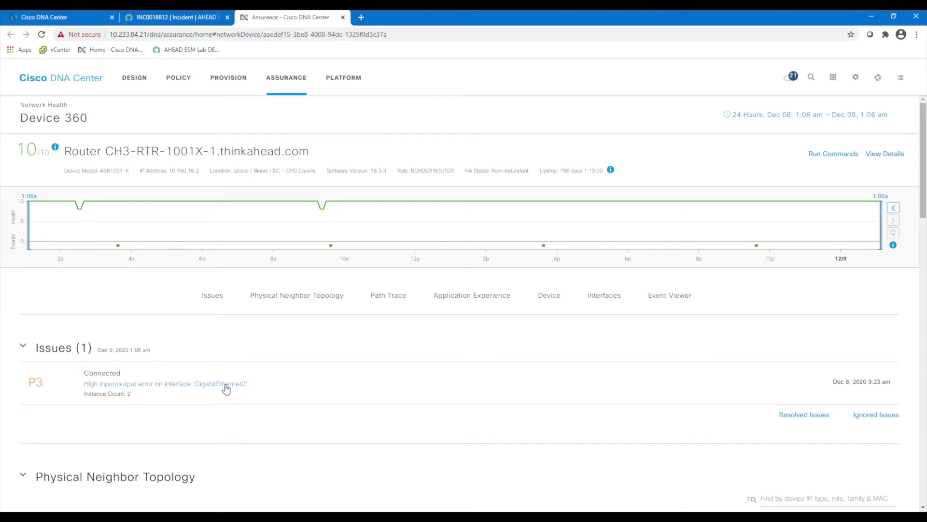
Step: Open the 'High input/output error on interface GigabitEthernet0' issue to see its suggested actions
{"action": "left_click", "coordinate": [226, 385]}
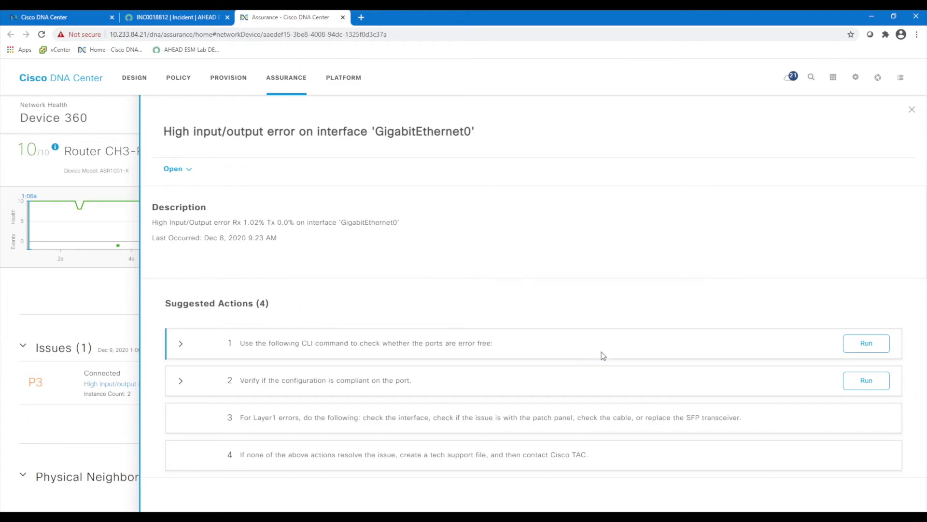
Step: Run suggested action 1 and review the show interface GigabitEthernet0 output with 728289 input errors
{"action": "left_click", "coordinate": [867, 344]}
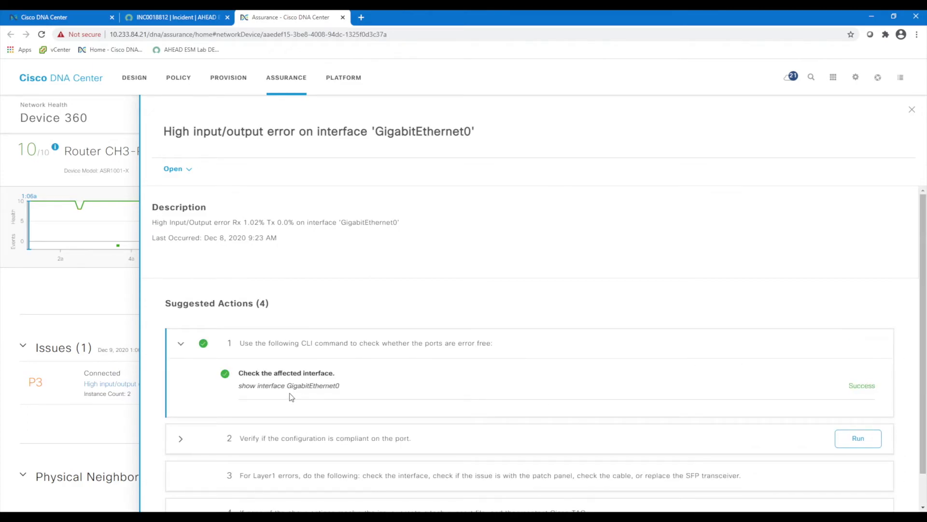
{"action": "scroll", "coordinate": [289, 392], "scroll_direction": "down", "scroll_amount": 1}
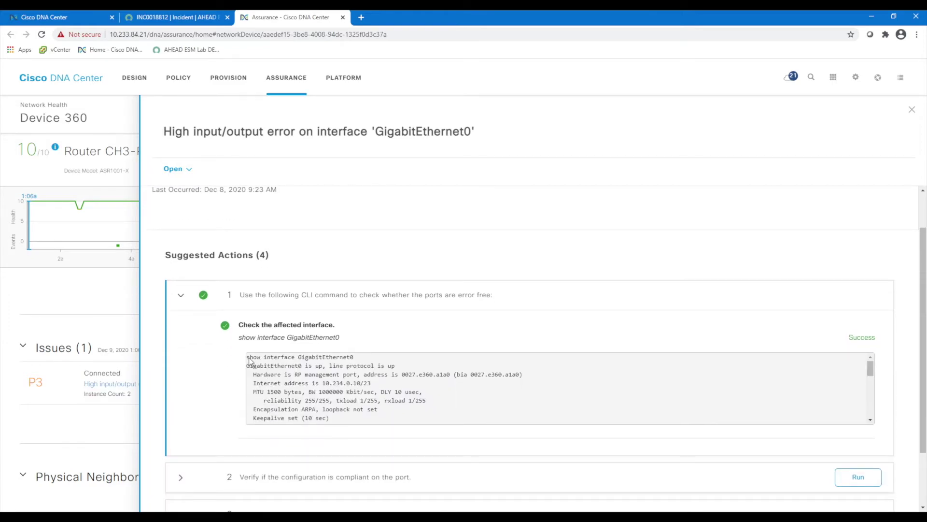
{"action": "left_click_drag", "start_coordinate": [248, 358], "coordinate": [348, 392]}
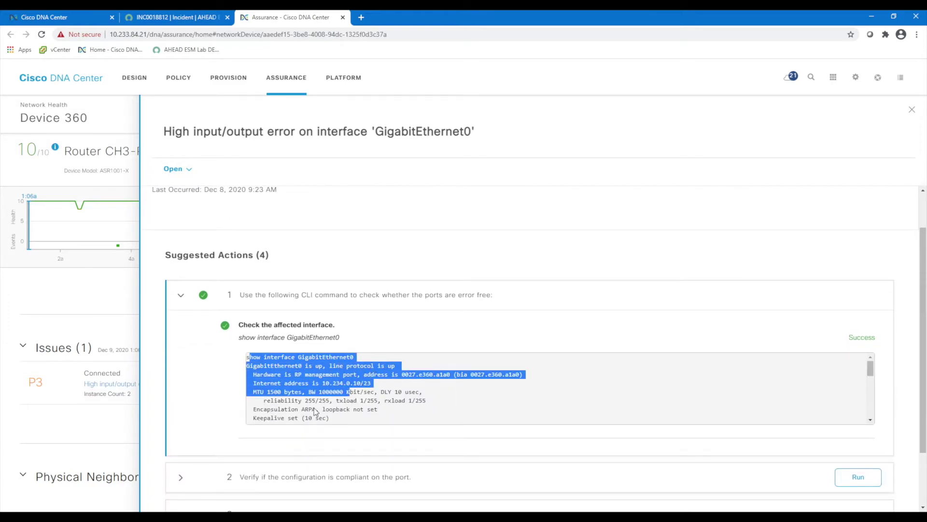
{"action": "scroll", "coordinate": [297, 395], "scroll_direction": "down", "scroll_amount": 3}
{"action": "scroll", "coordinate": [295, 393], "scroll_direction": "down", "scroll_amount": 1}
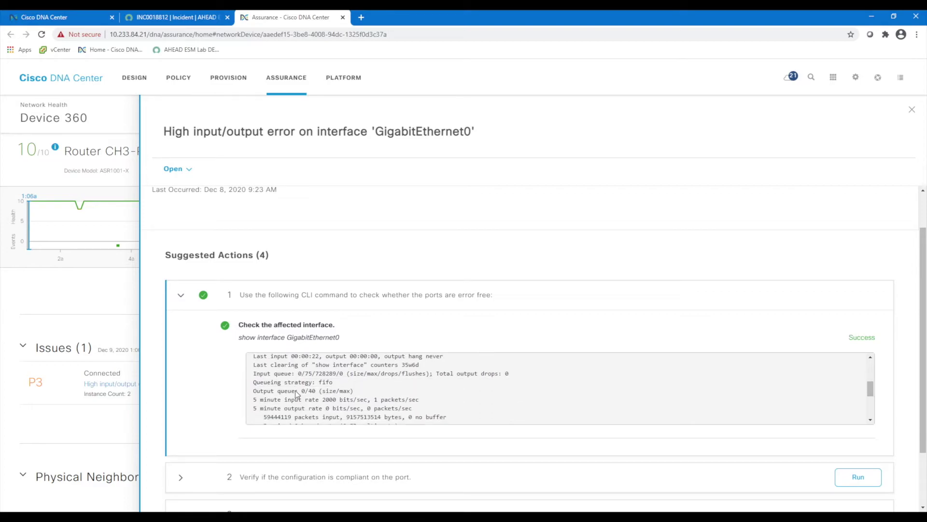
{"action": "scroll", "coordinate": [295, 389], "scroll_direction": "down", "scroll_amount": 3}
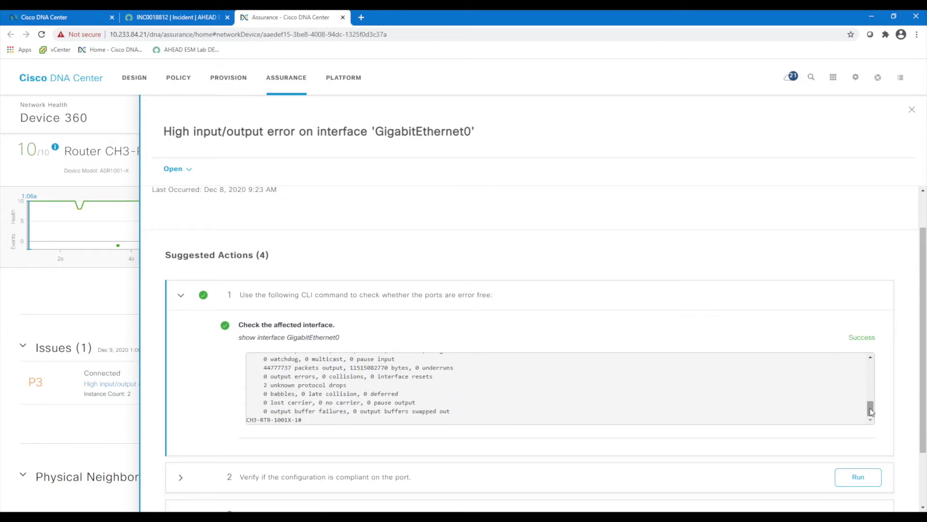
{"action": "left_click_drag", "start_coordinate": [871, 411], "coordinate": [871, 407]}
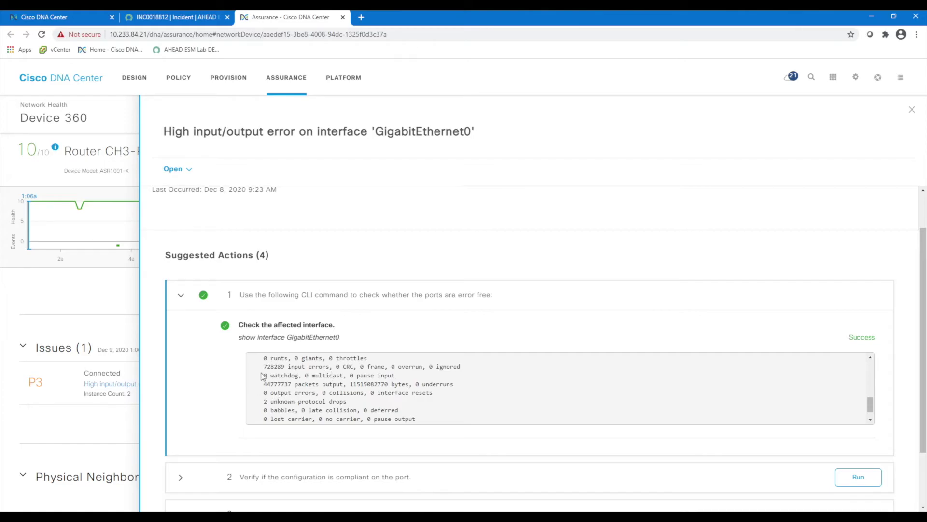
{"action": "scroll", "coordinate": [263, 375], "scroll_direction": "down", "scroll_amount": 1}
{"action": "scroll", "coordinate": [188, 376], "scroll_direction": "down", "scroll_amount": 2}
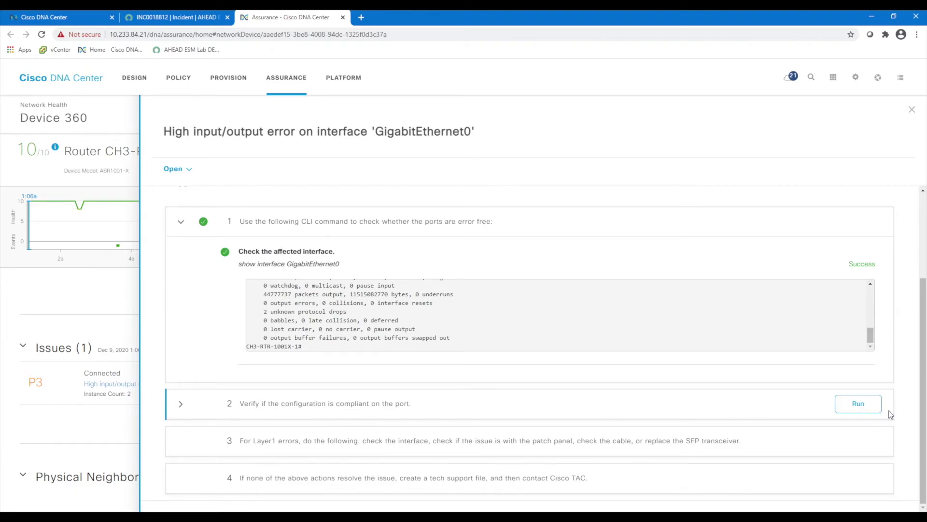
Step: Run suggested action 2 and review the GigabitEthernet0 running configuration with IP 10.234.0.10
{"action": "left_click", "coordinate": [867, 409]}
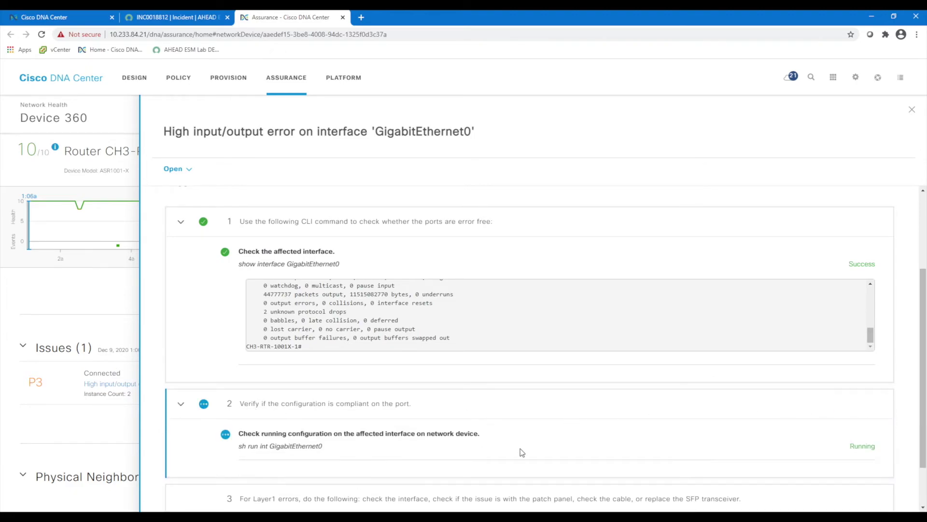
{"action": "scroll", "coordinate": [346, 444], "scroll_direction": "down", "scroll_amount": 3}
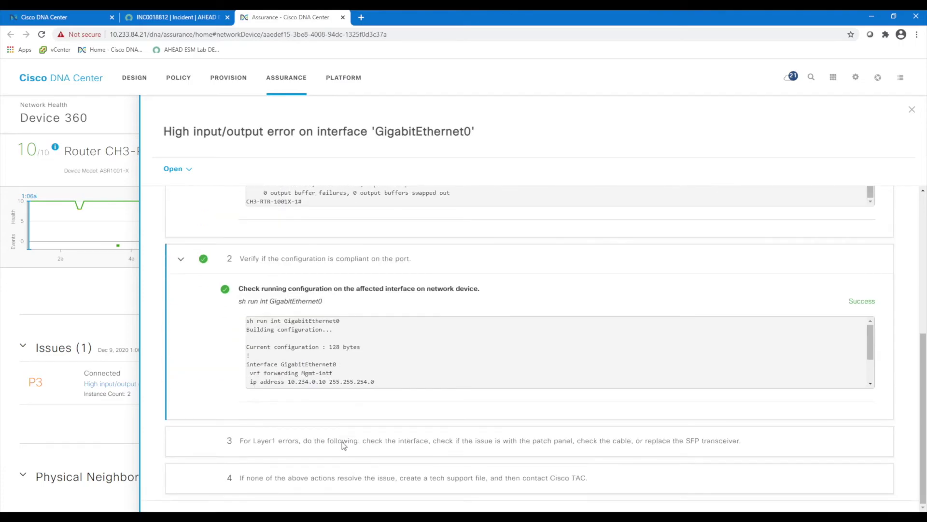
{"action": "left_click_drag", "start_coordinate": [283, 341], "coordinate": [305, 349]}
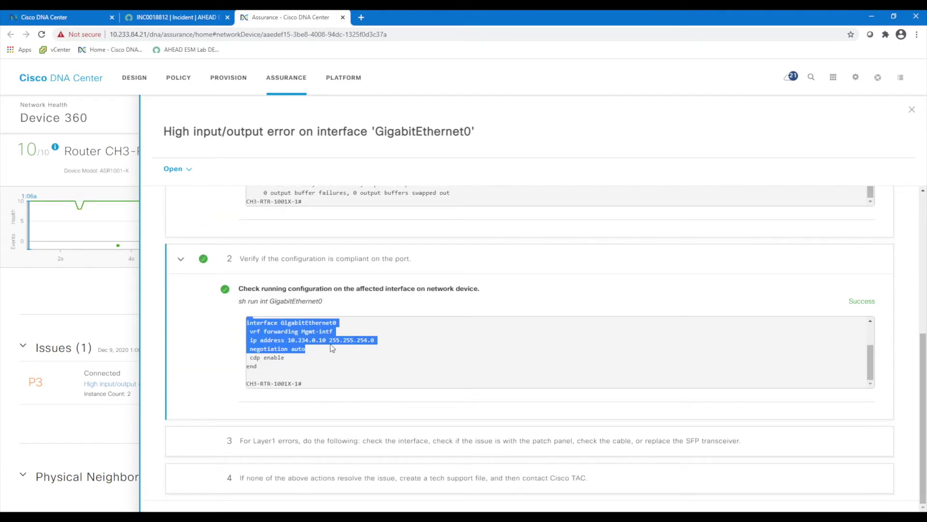
{"action": "left_click", "coordinate": [289, 349]}
{"action": "left_click_drag", "start_coordinate": [248, 323], "coordinate": [291, 373]}
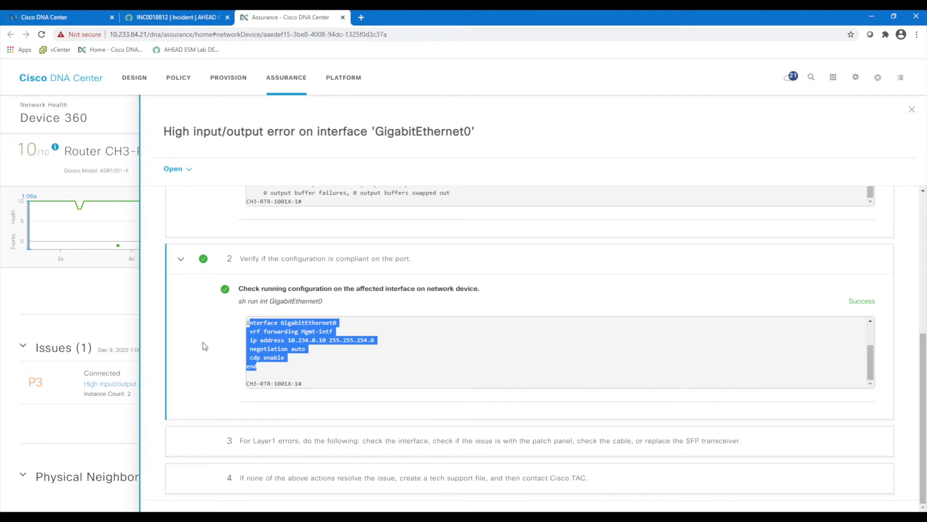
{"action": "scroll", "coordinate": [207, 360], "scroll_direction": "up", "scroll_amount": 1}
{"action": "scroll", "coordinate": [207, 359], "scroll_direction": "up", "scroll_amount": 1}
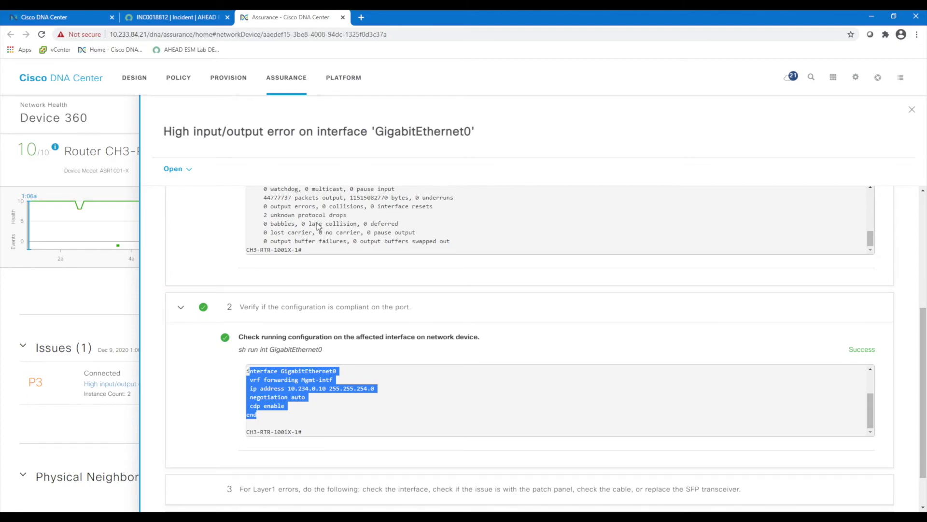
{"action": "scroll", "coordinate": [319, 227], "scroll_direction": "up", "scroll_amount": 2}
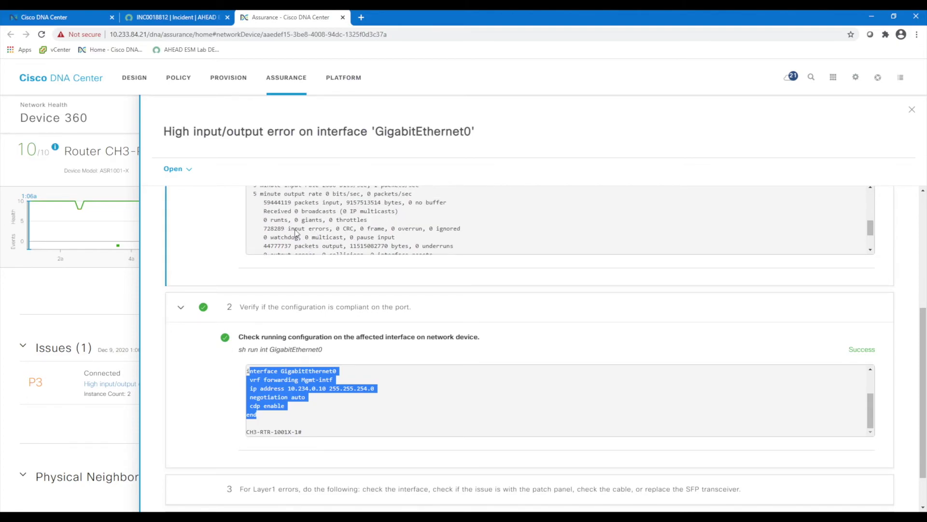
{"action": "left_click", "coordinate": [265, 233]}
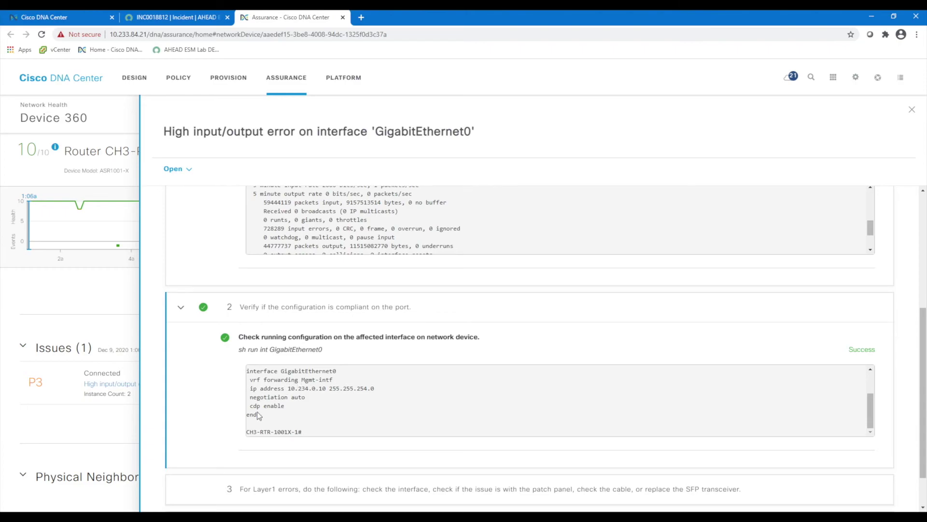
{"action": "scroll", "coordinate": [238, 430], "scroll_direction": "down", "scroll_amount": 1}
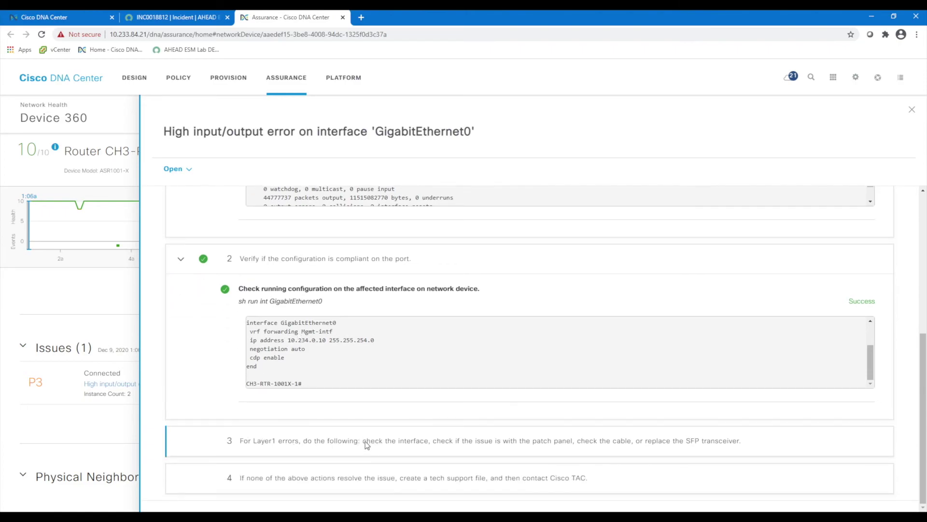